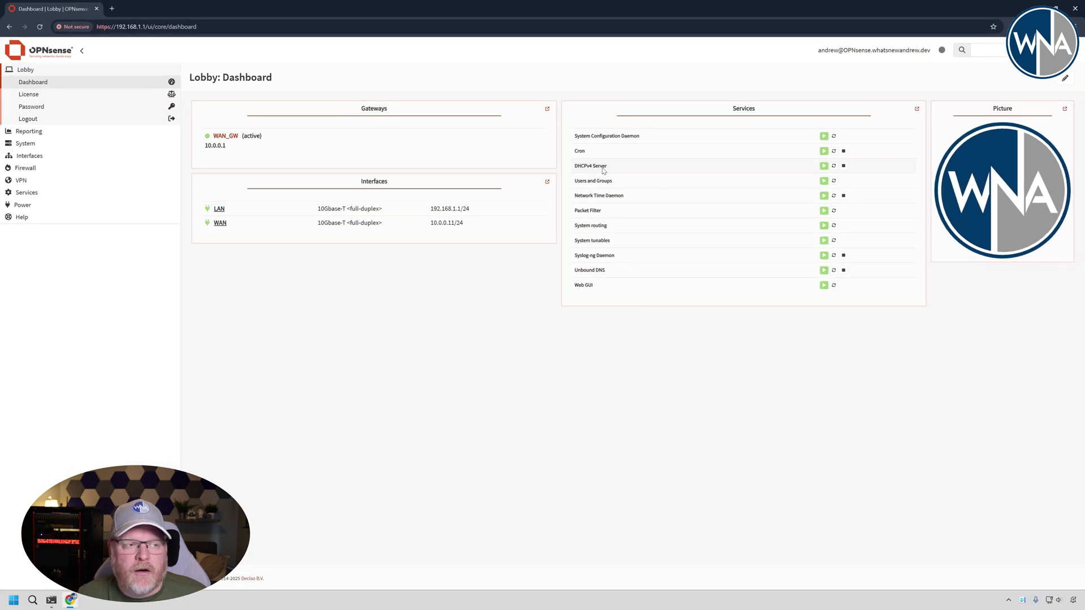
Expand the Interfaces menu in the dashboard's left sidebar
left_click(73, 157)
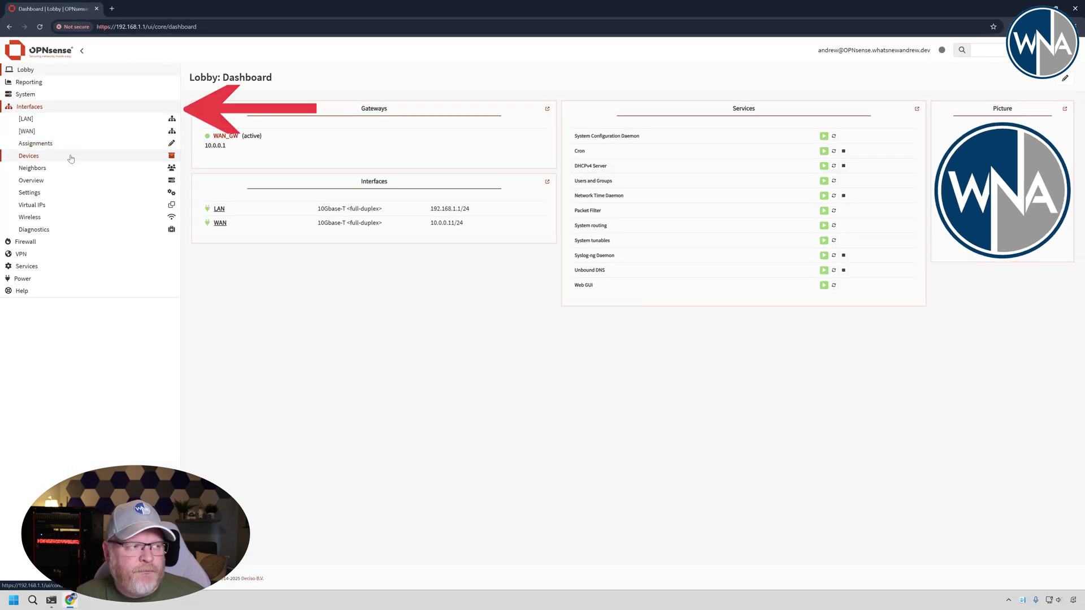
Open the LAN interface page and copy its IPv4 address 192.168.1.1
left_click(41, 121)
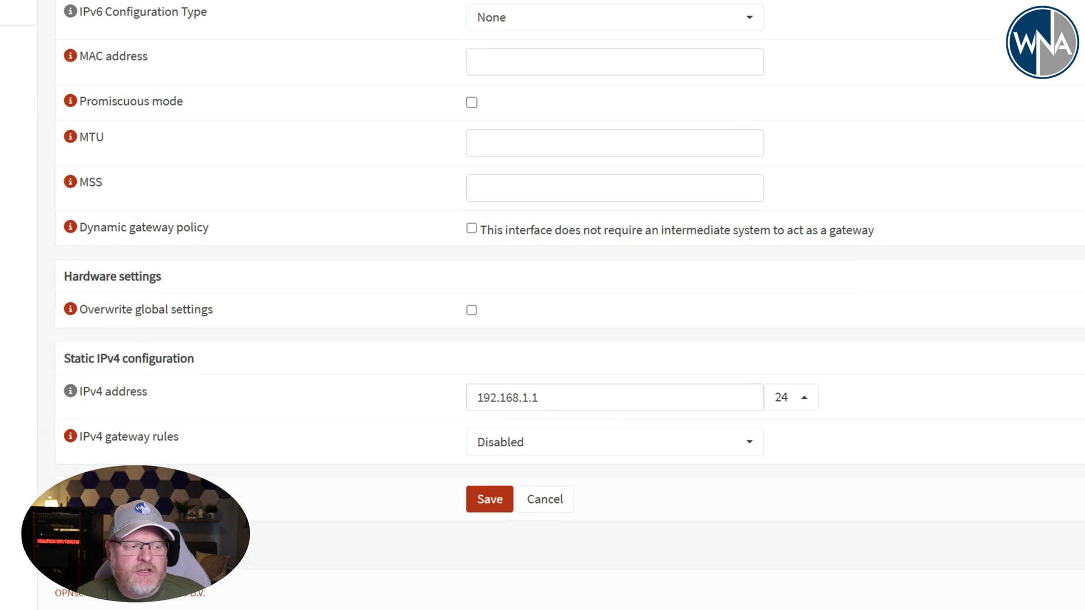
left_click(537, 398)
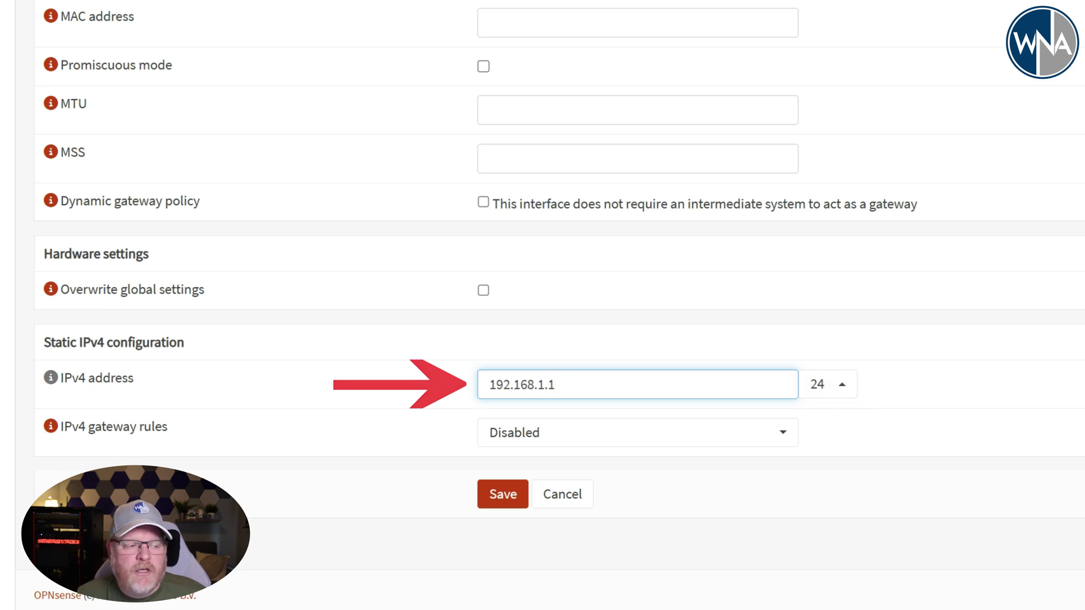
key("shift+Left")
key("shift+Left")
key("shift+Left")
key("shift+Left")
key("shift+Left")
key("shift+Left")
key("shift+Left")
key("shift+Left")
key("shift+Left")
key("shift+Left")
key("shift+Left")
right_click(526, 385)
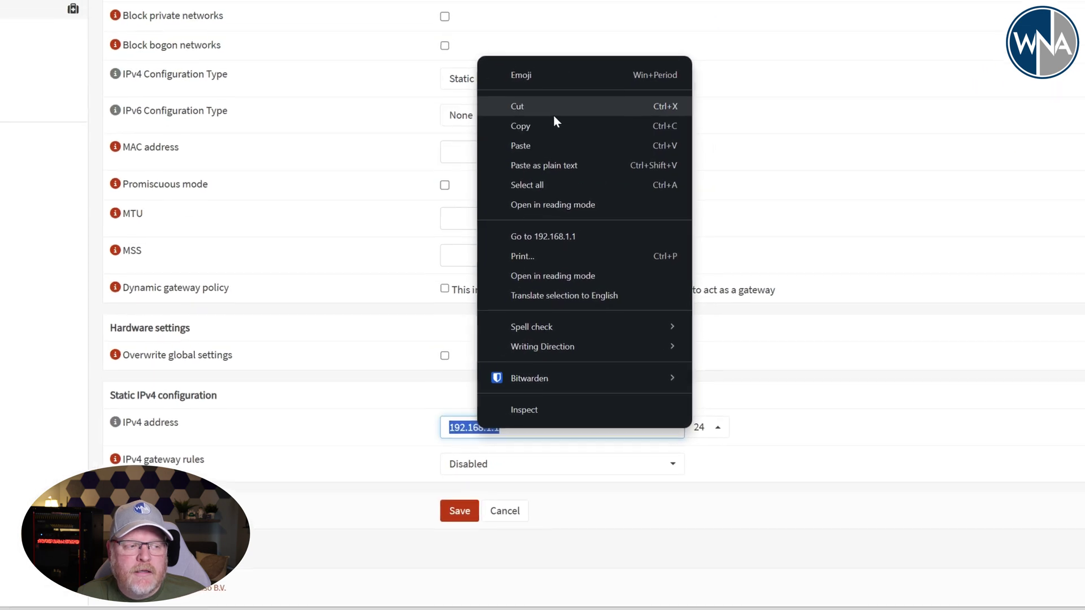
left_click(548, 125)
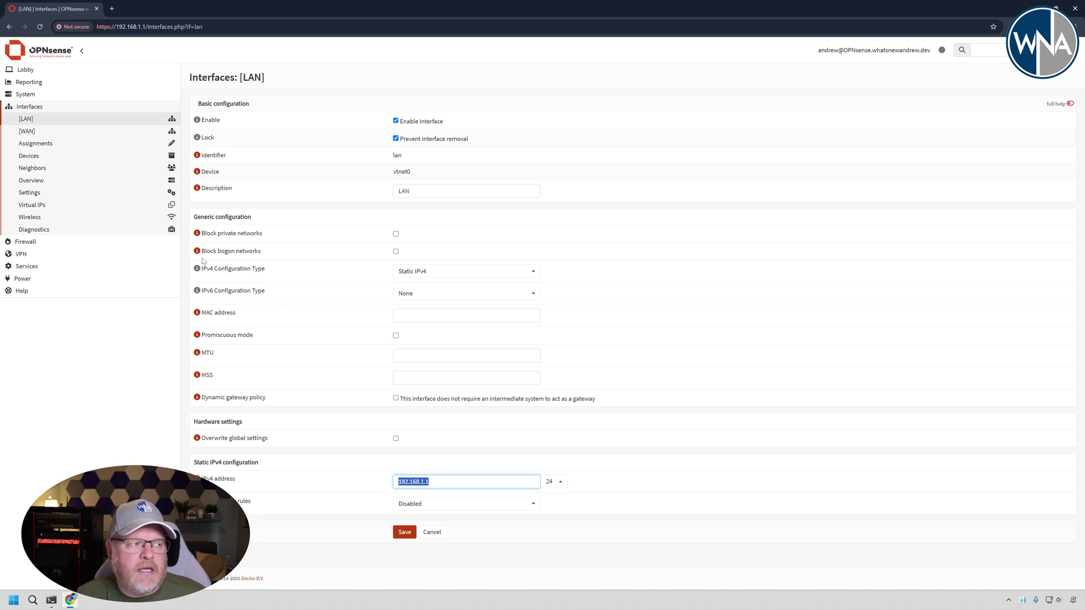
Open the ISC DHCPv4 LAN page and review its 192.168.1.100–192.168.1.200 range
left_click(37, 265)
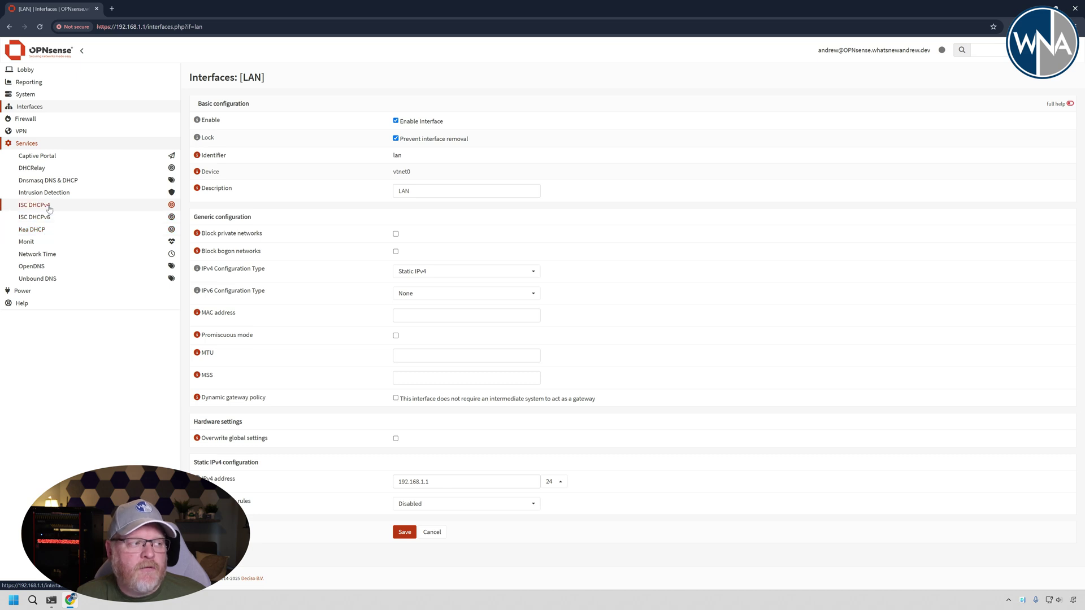
left_click(49, 208)
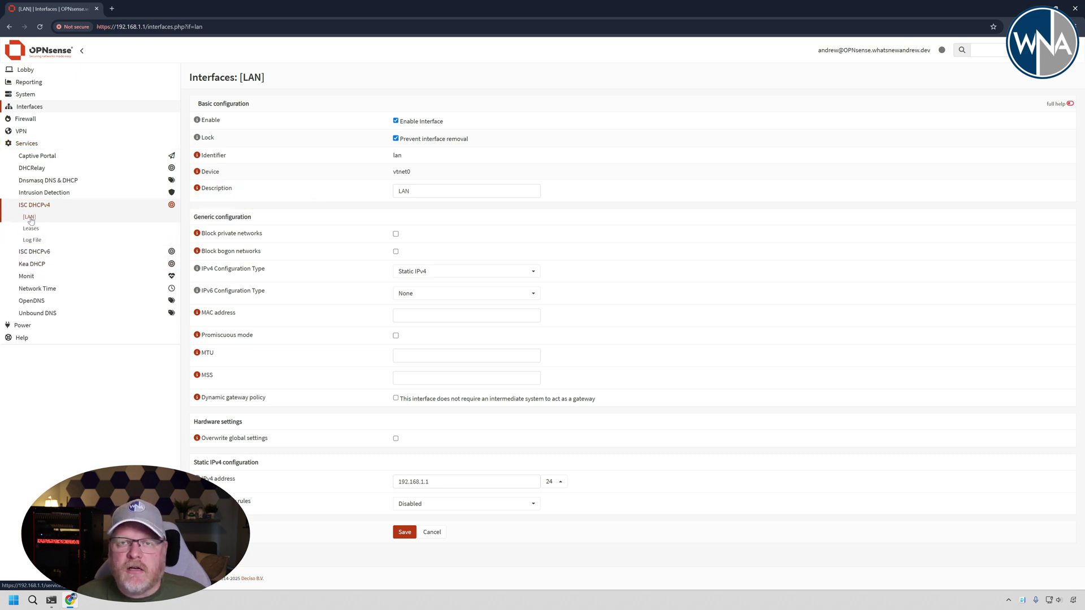
left_click(30, 218)
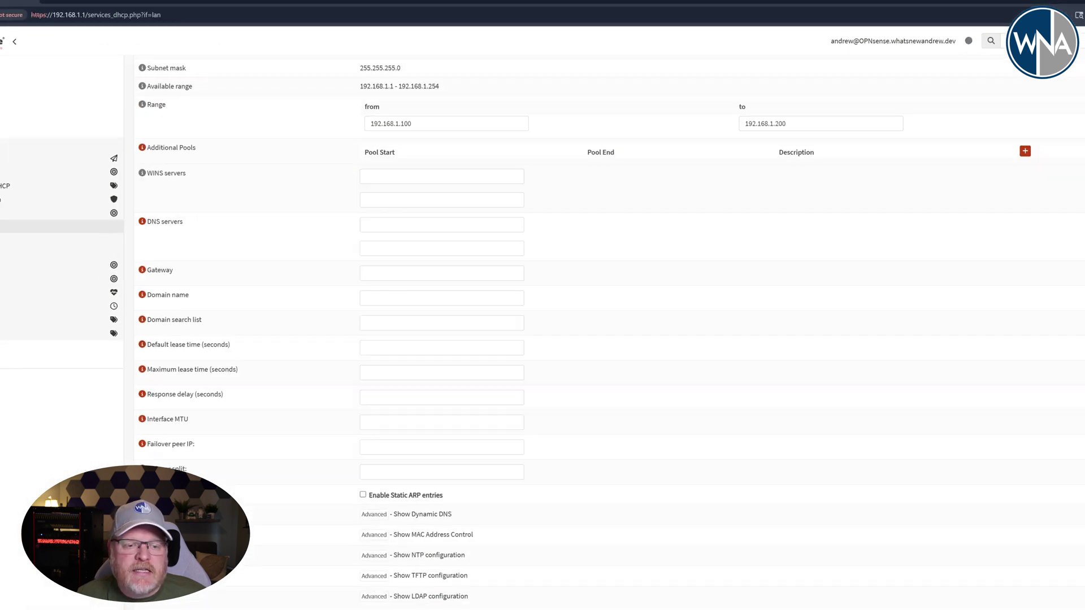
scroll(757, 575, "down", 3)
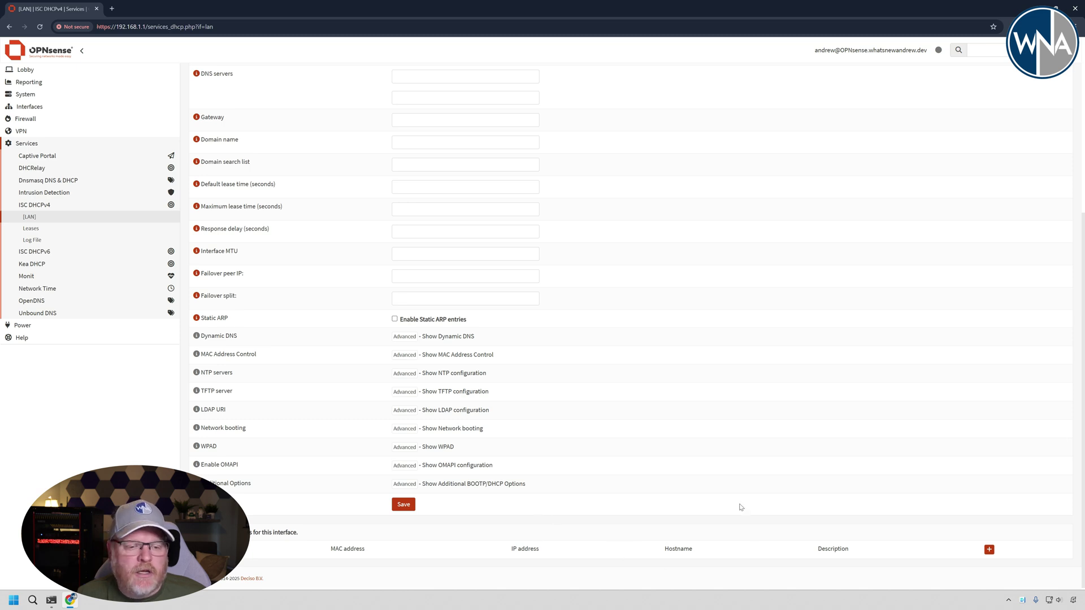
scroll(1083, 414, "up", 4)
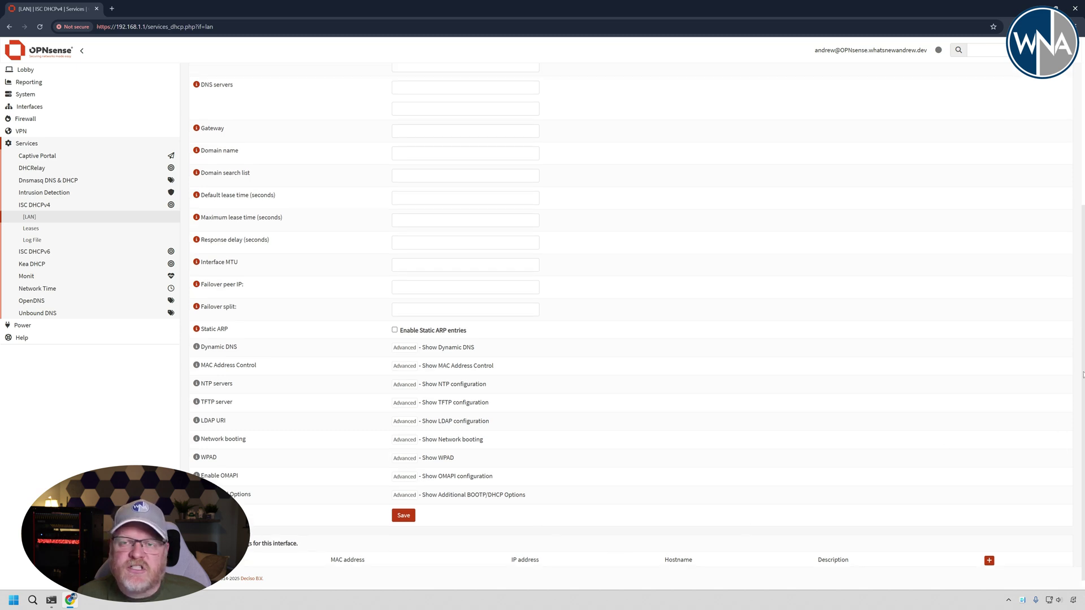
scroll(631, 316, "up", 1)
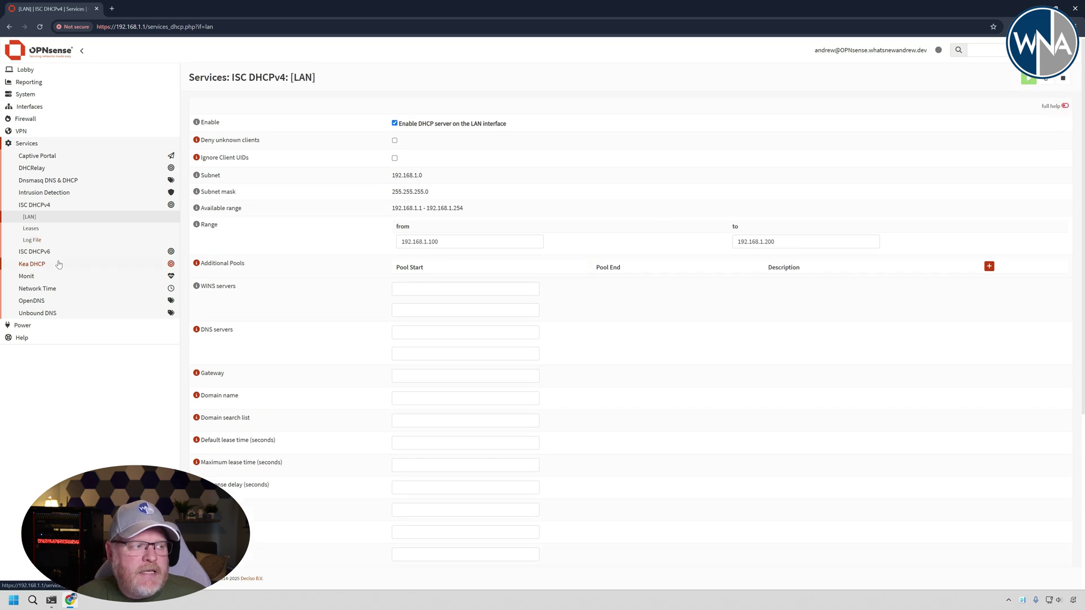
left_click(35, 265)
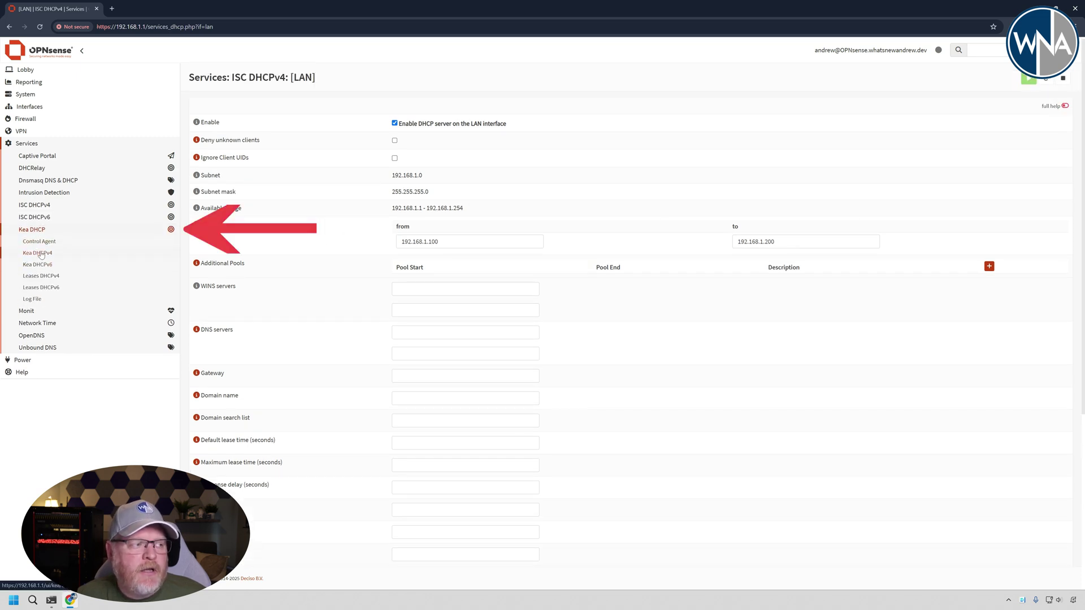
Go from the Kea Control Agent page to the Kea DHCPv4 settings and open the Interfaces list
left_click(39, 242)
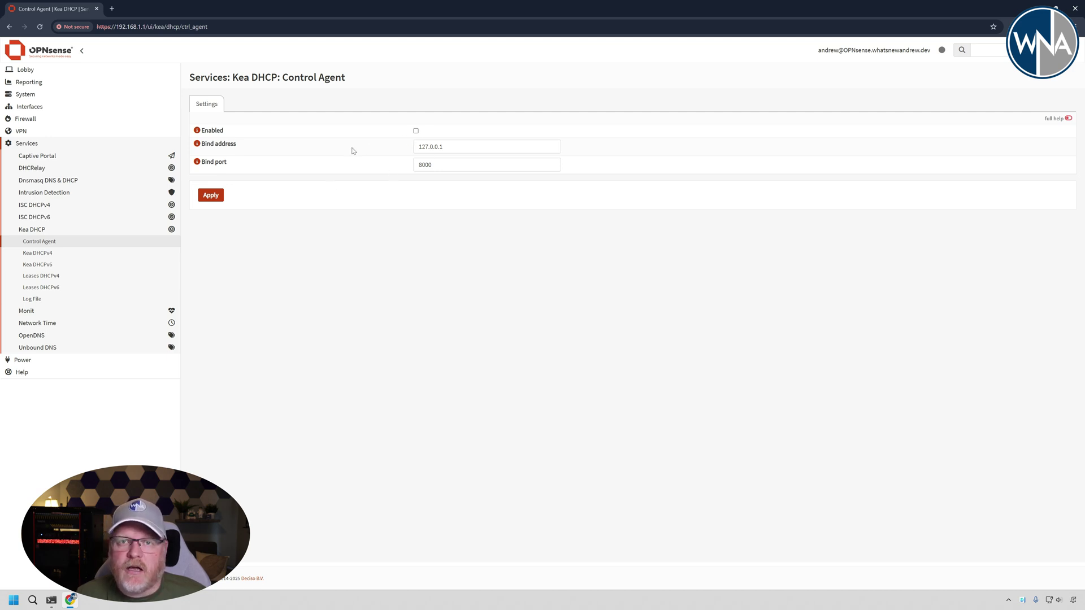
left_click(42, 255)
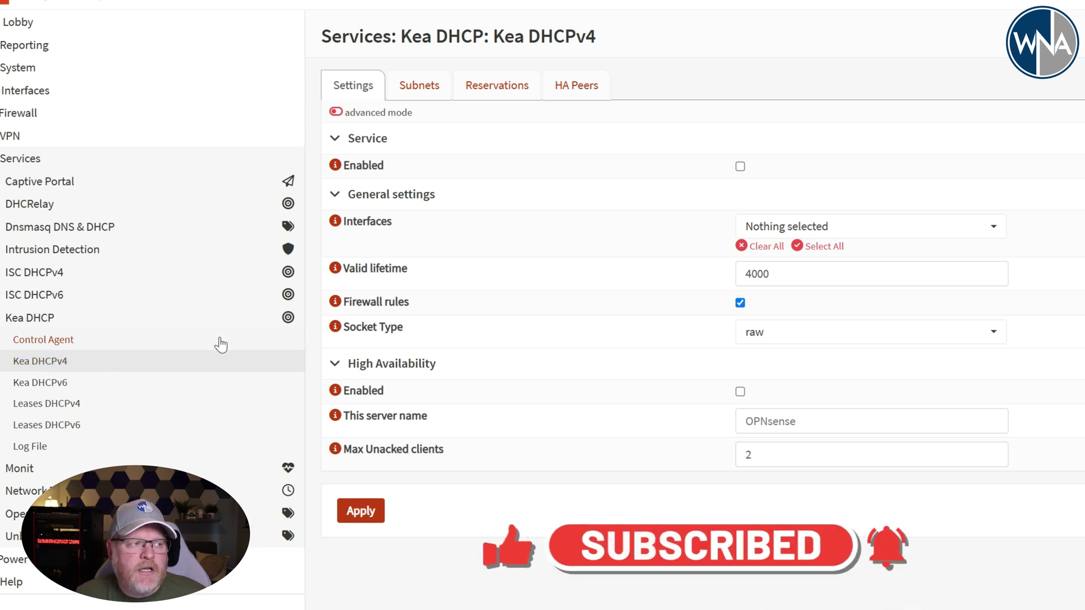
left_click(766, 229)
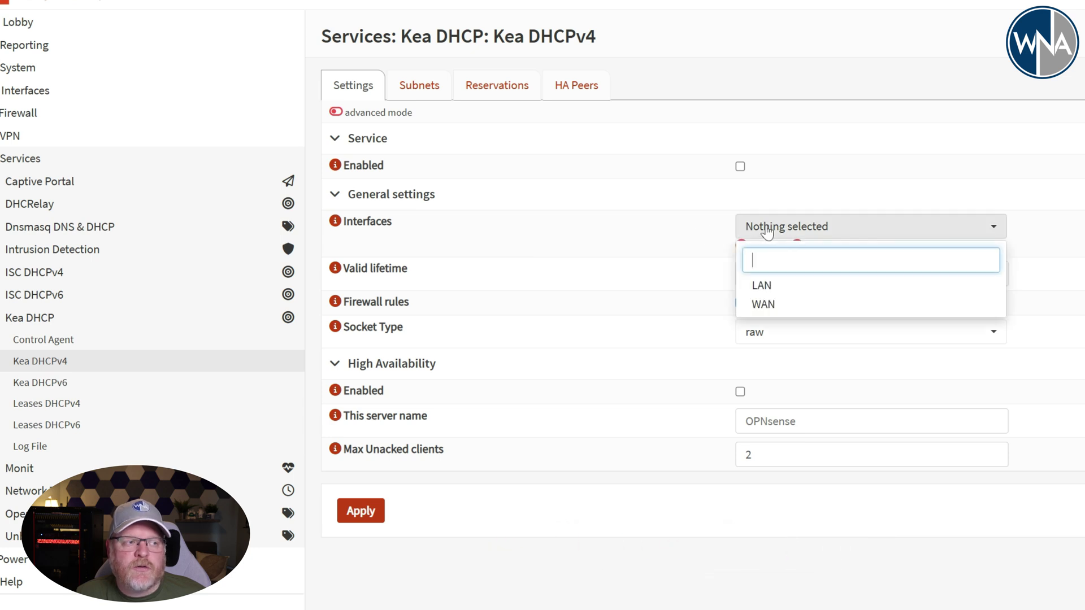
Select LAN as the Kea DHCPv4 interface, apply, and start a new subnet under Subnets
left_click(772, 287)
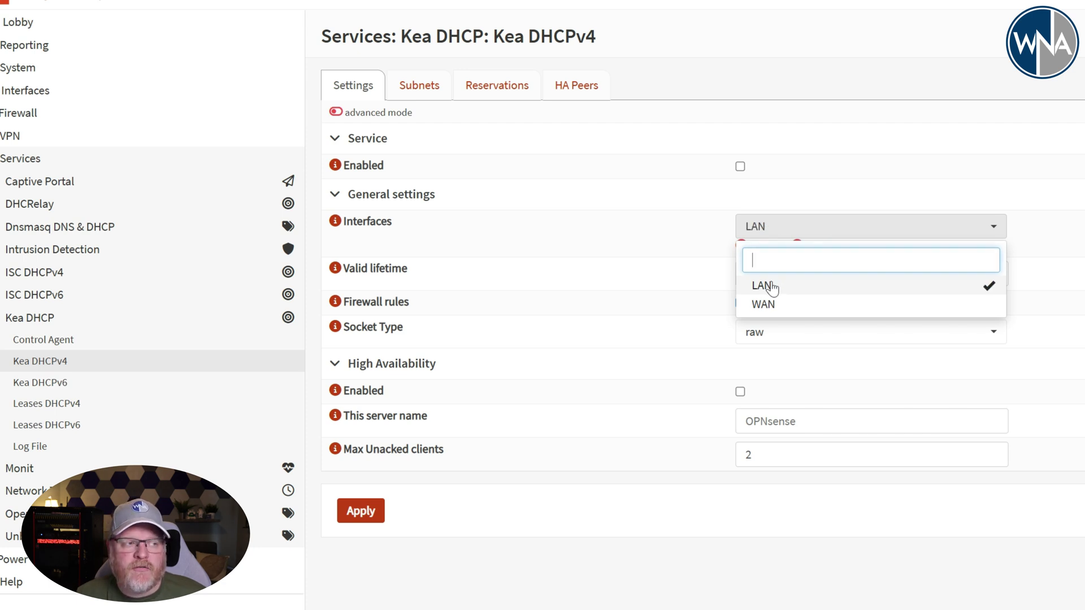
left_click(1053, 252)
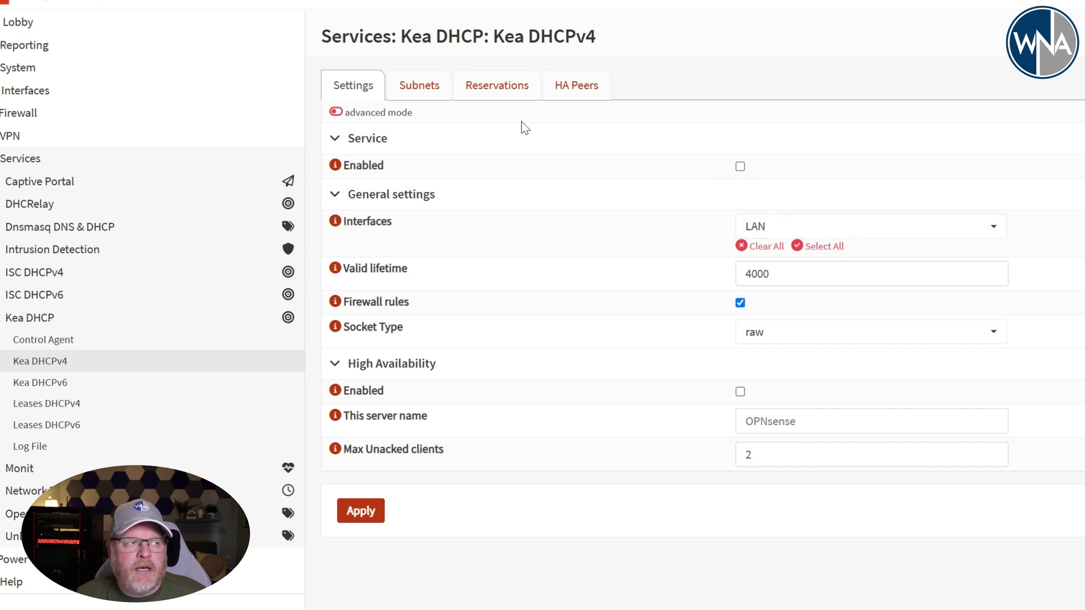
left_click(359, 516)
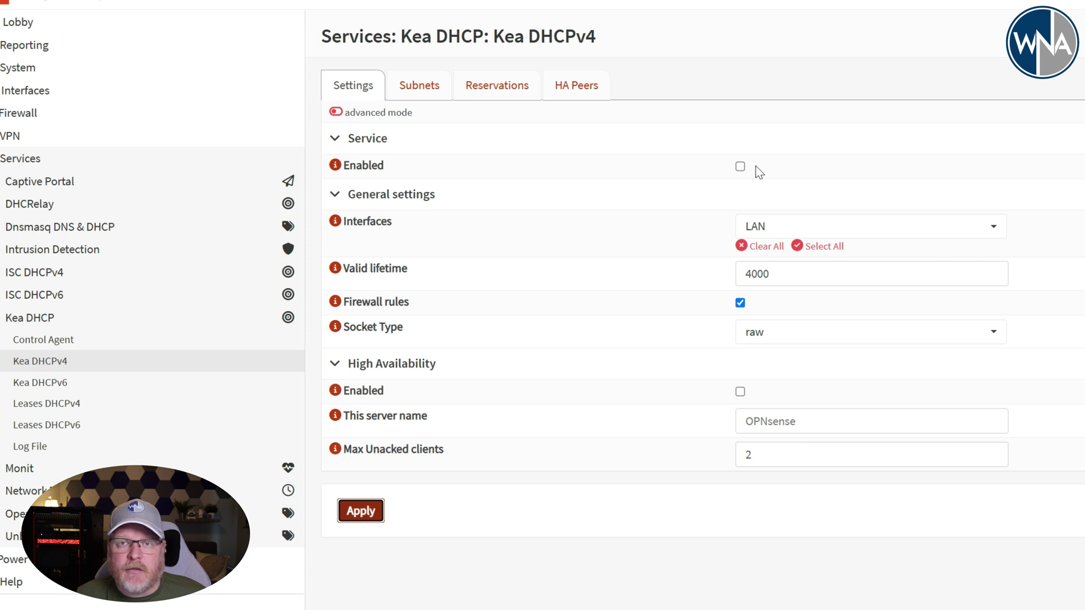
left_click(416, 89)
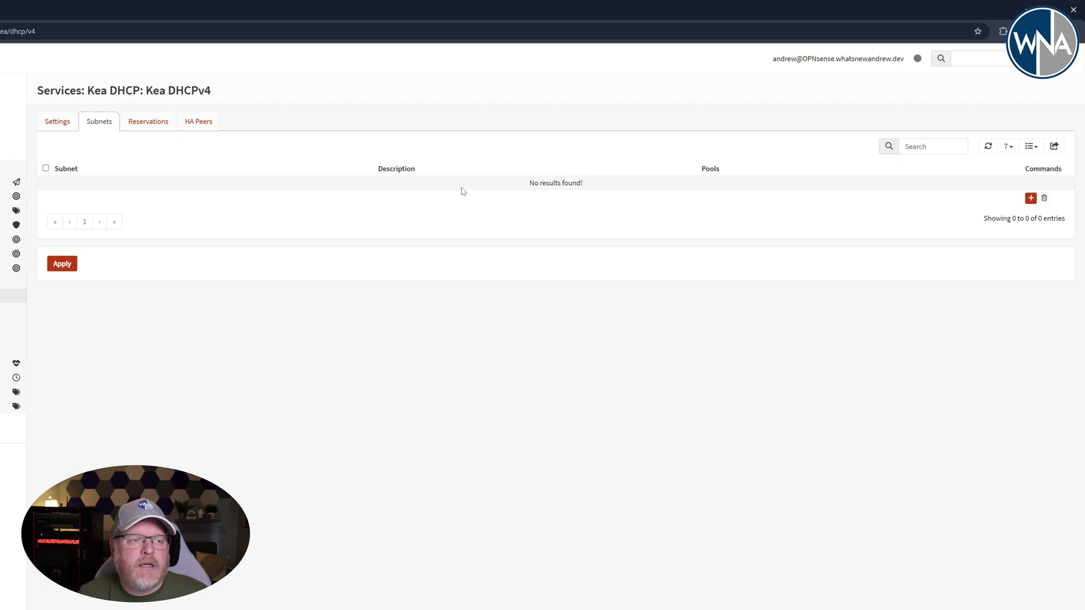
left_click(1031, 198)
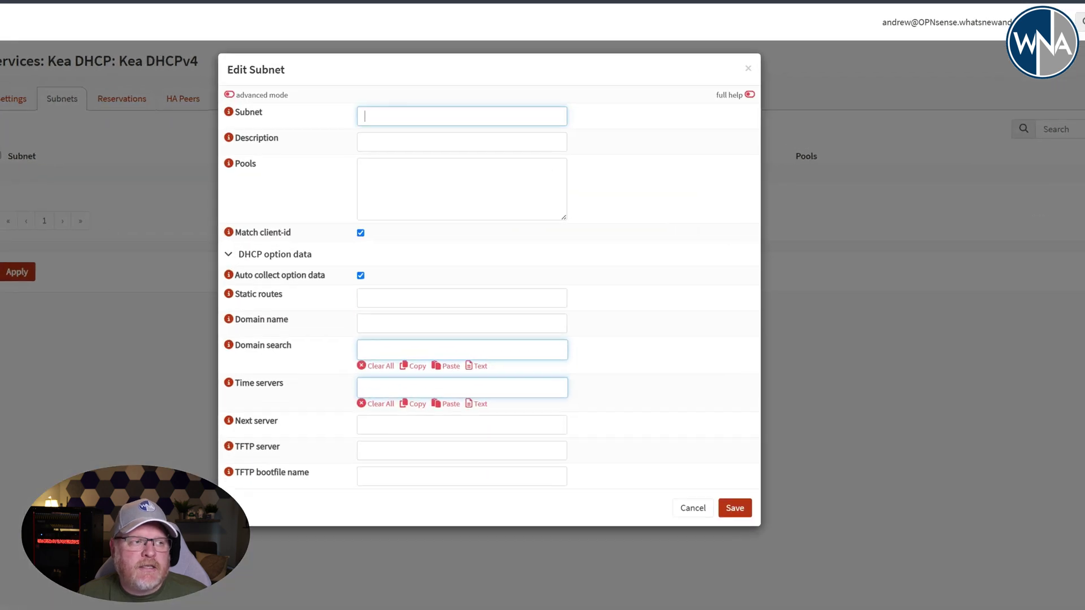
Enter subnet 192.168.1.1/24 with the description LAN
type("192.168.1.1")
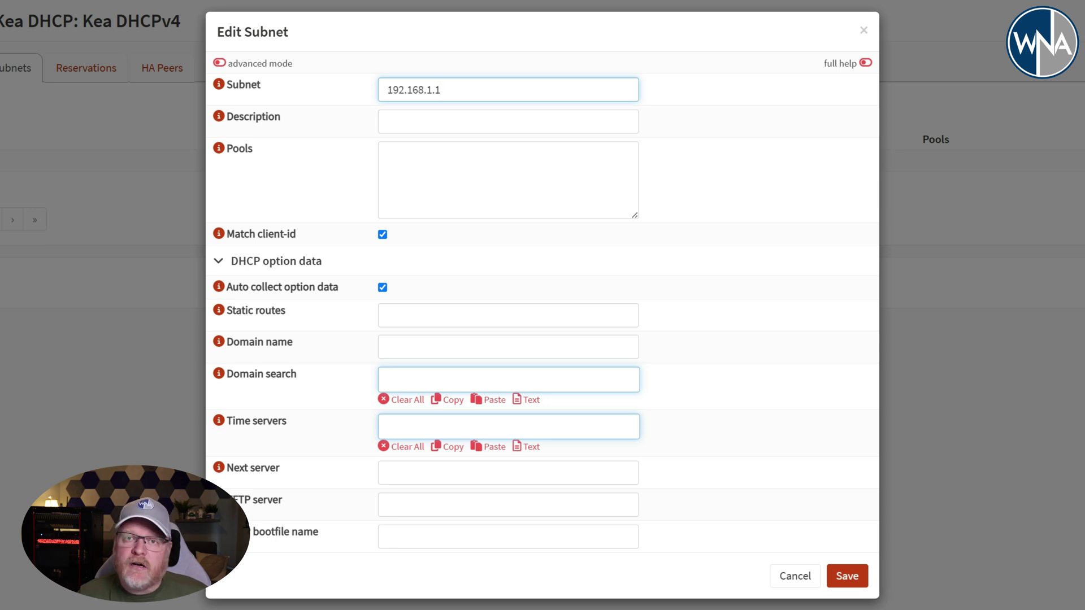
type("/")
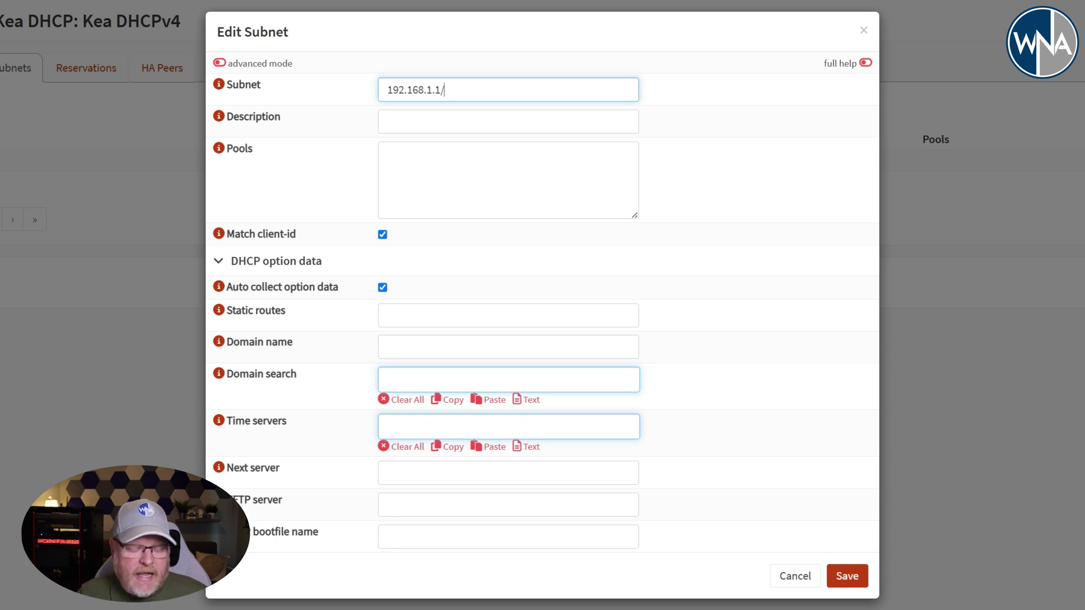
type("24")
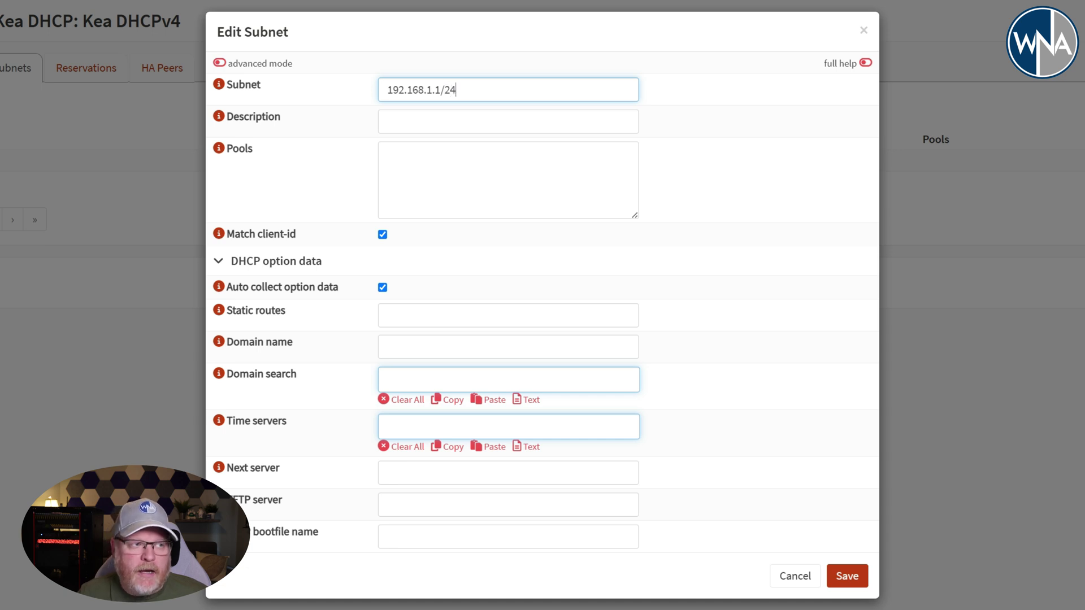
left_click(388, 122)
type("LAN")
key("BackSpace")
type("B")
key("BackSpace")
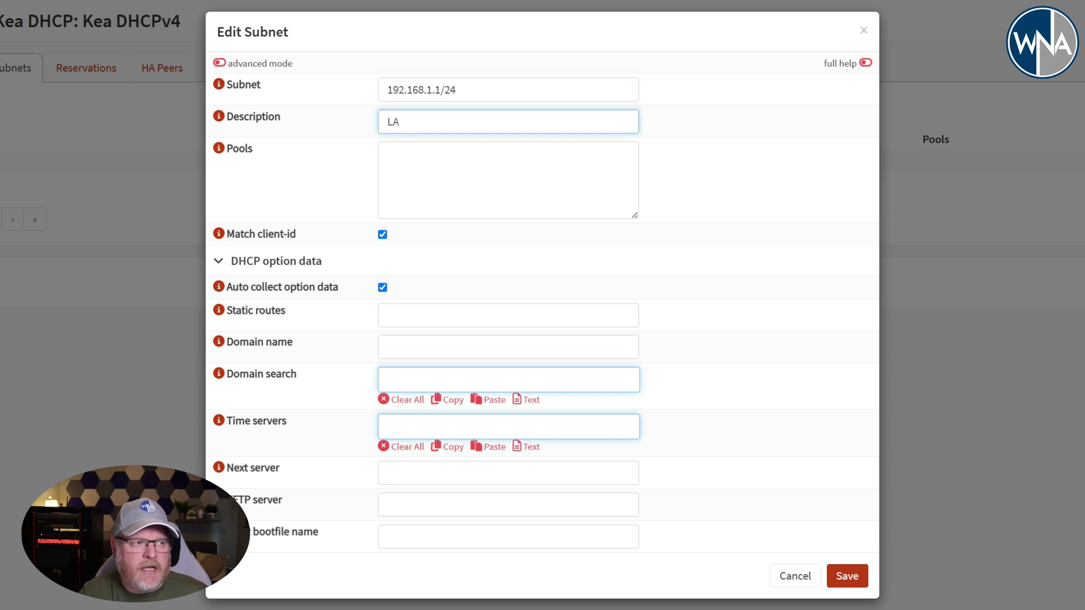
type("N")
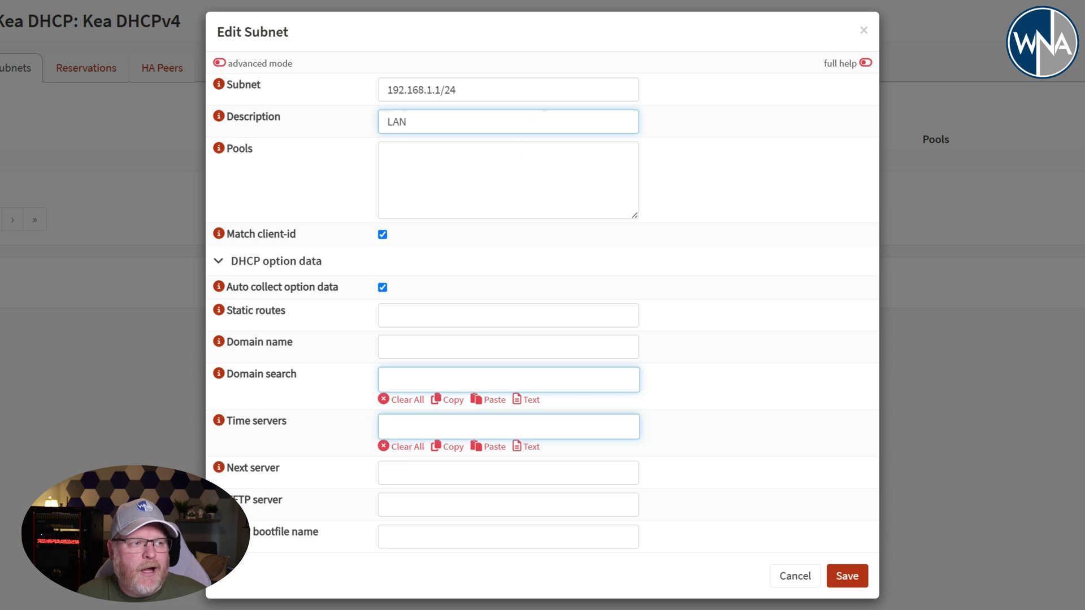
Set the pool 192.168.1.100 - 192.168.1.200, untick Match client-id, and save the subnet
left_click(514, 148)
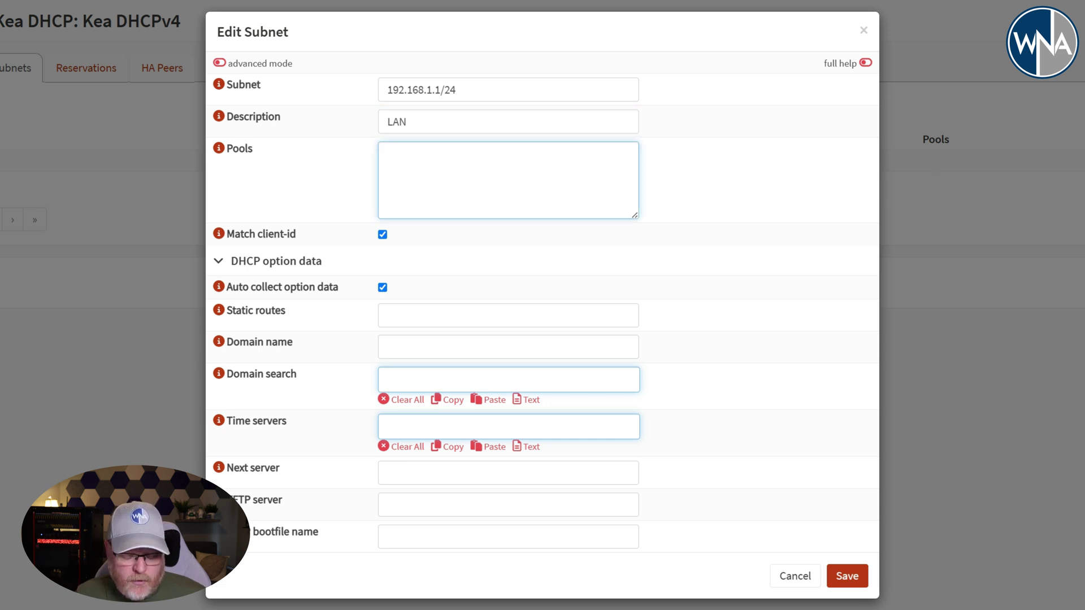
type("192.168.1.10")
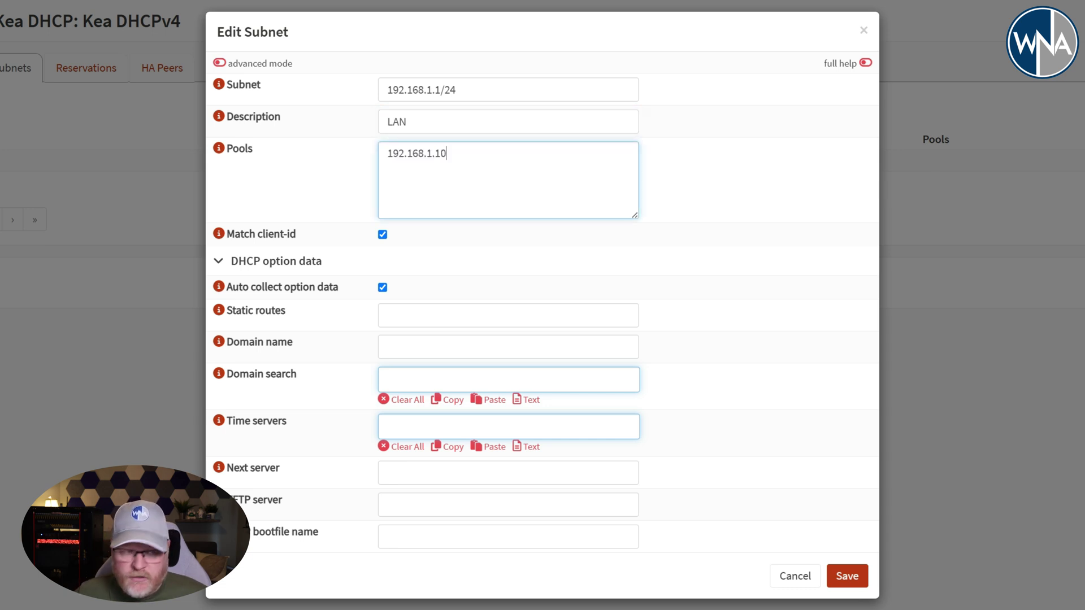
type("0 -")
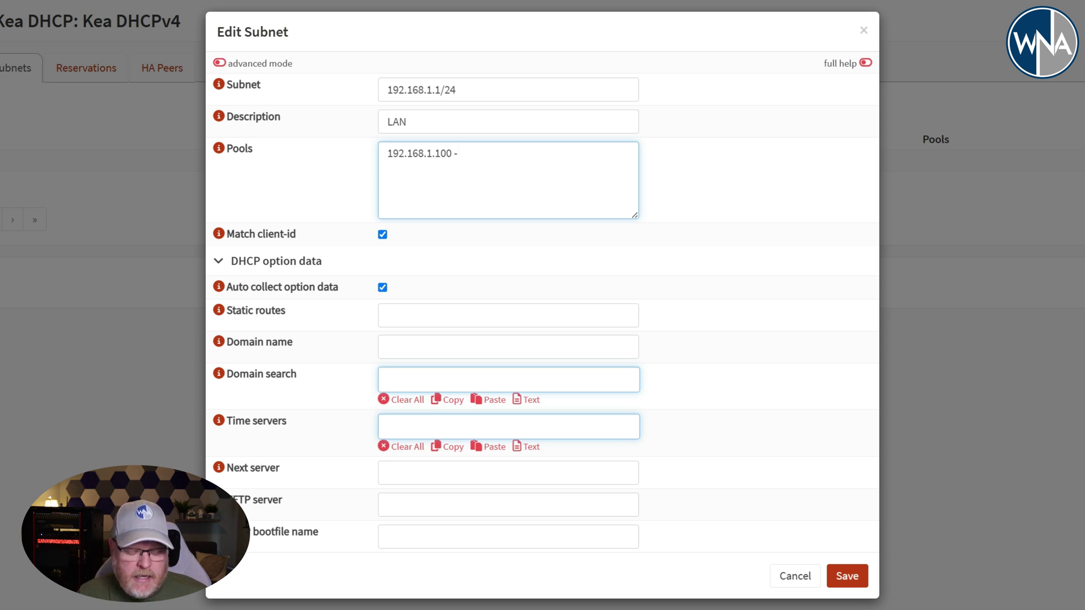
type(" 192.168.1.1")
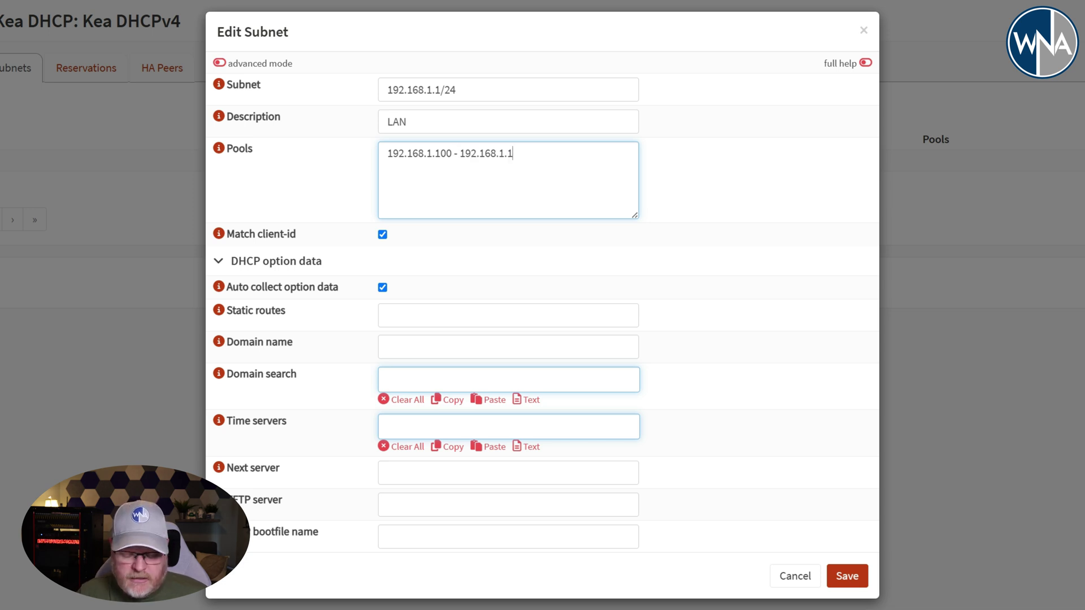
key("BackSpace")
type("200")
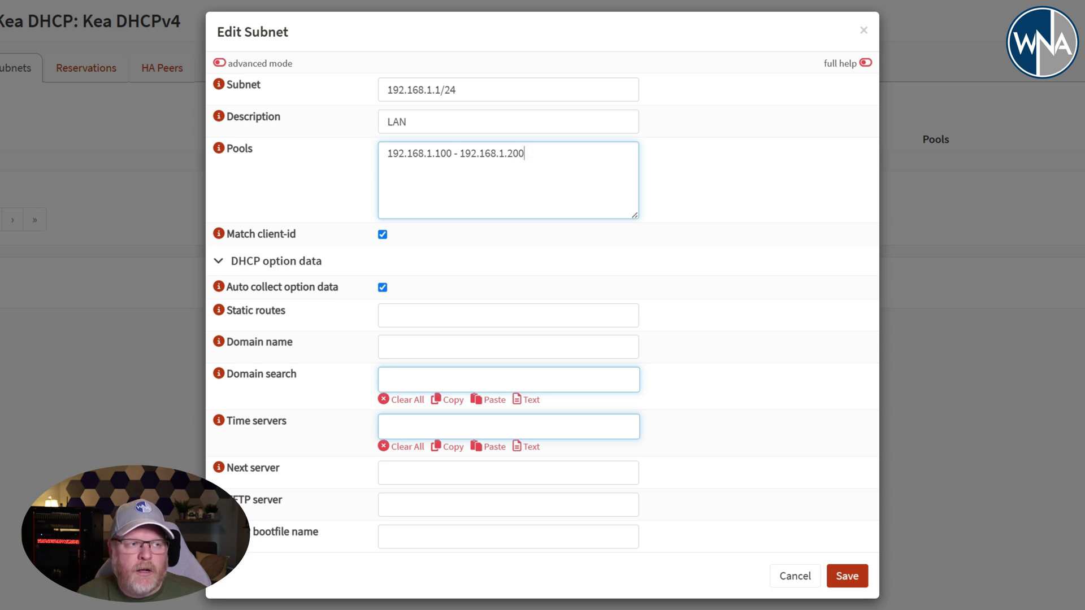
left_click(382, 235)
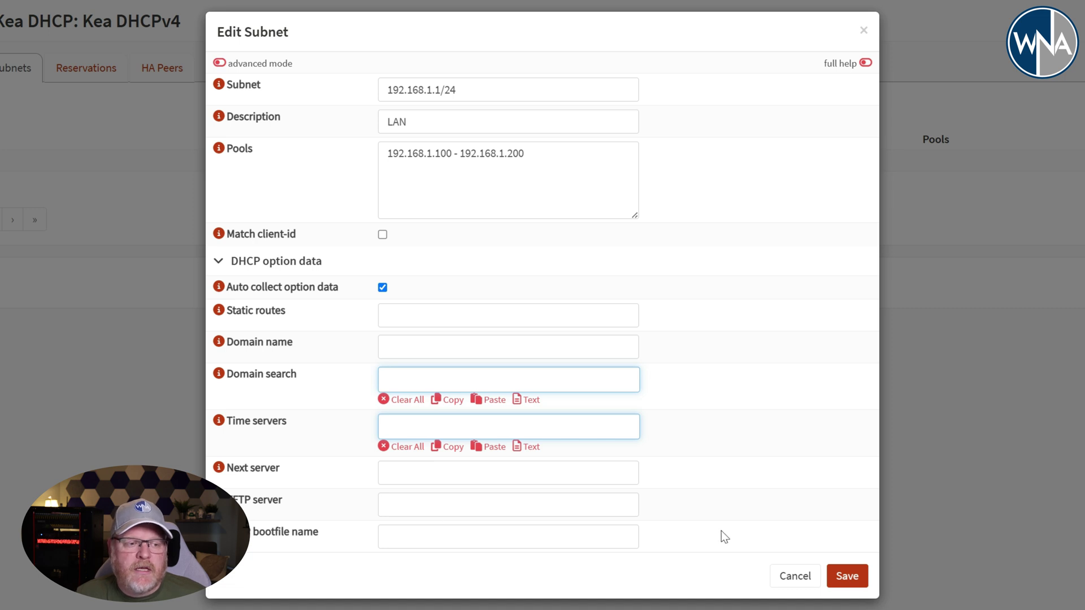
left_click(841, 574)
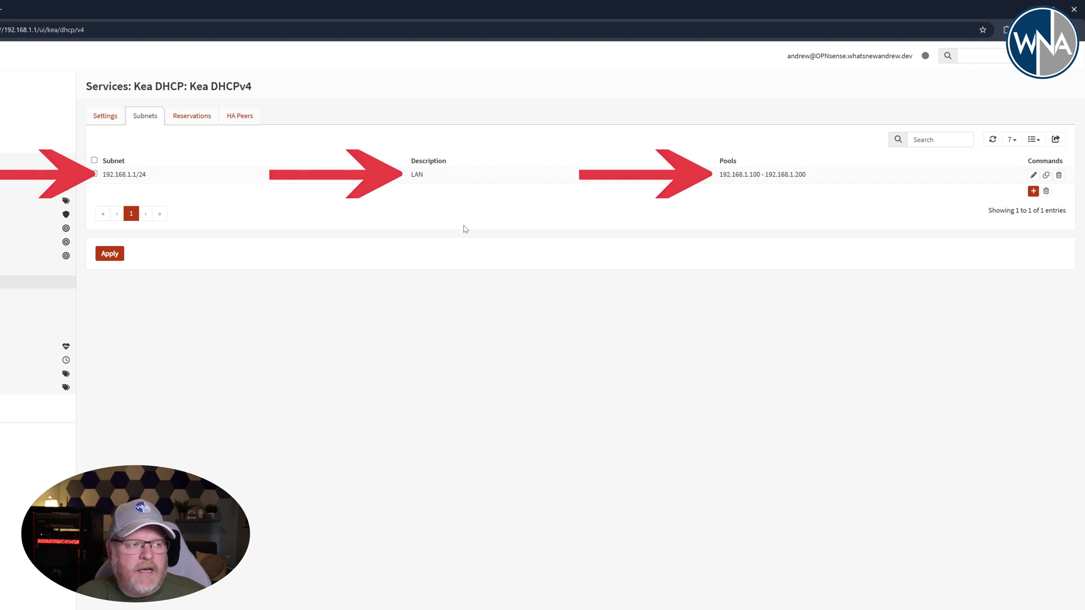
left_click(112, 256)
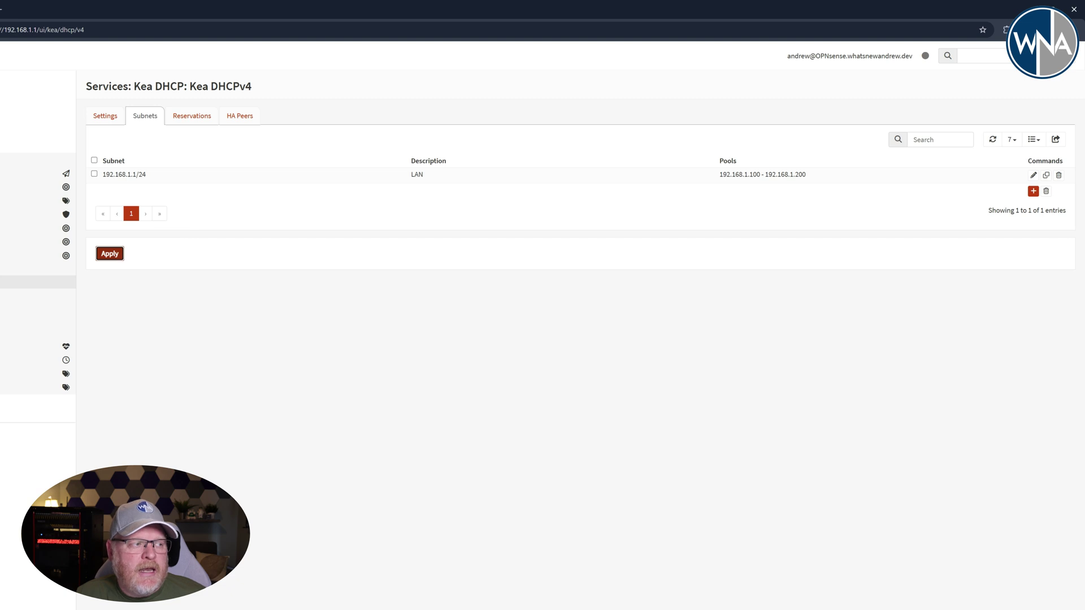
Enable the Kea DHCPv4 service on the Settings tab and apply it
left_click(108, 117)
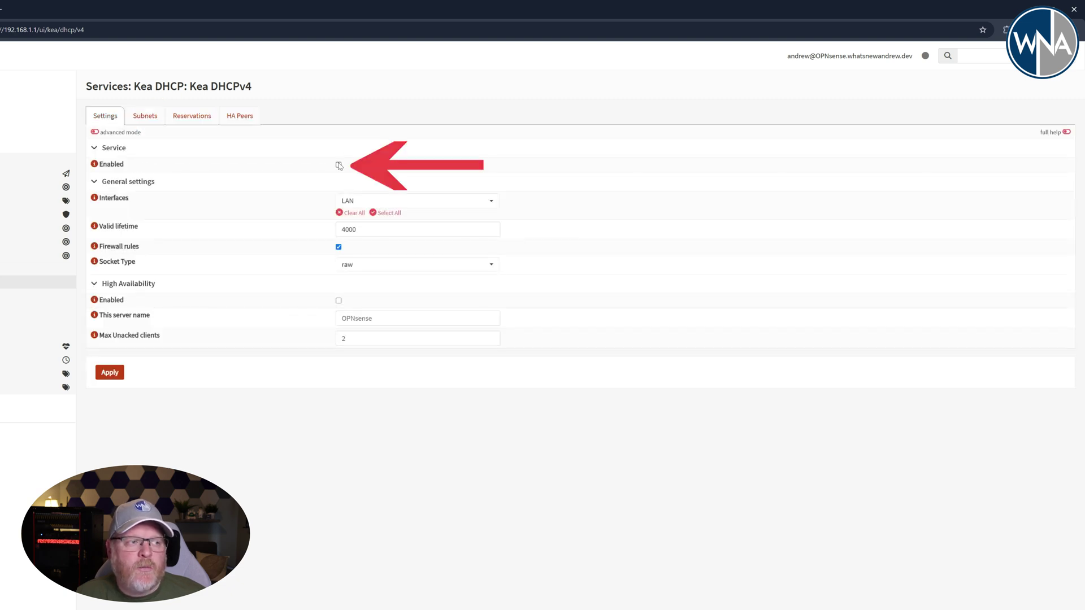
left_click(339, 165)
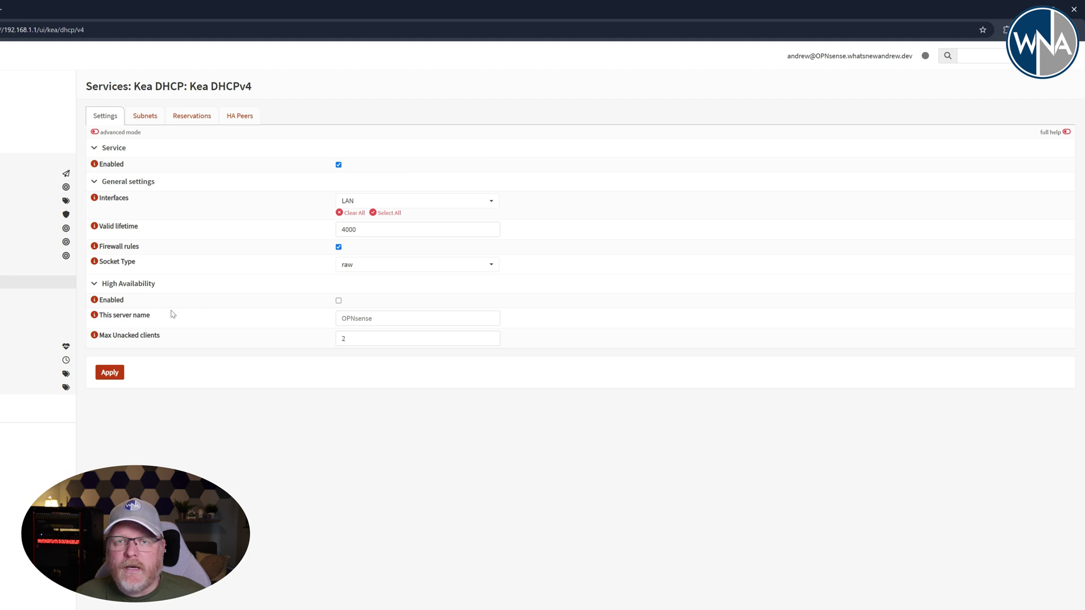
left_click(110, 377)
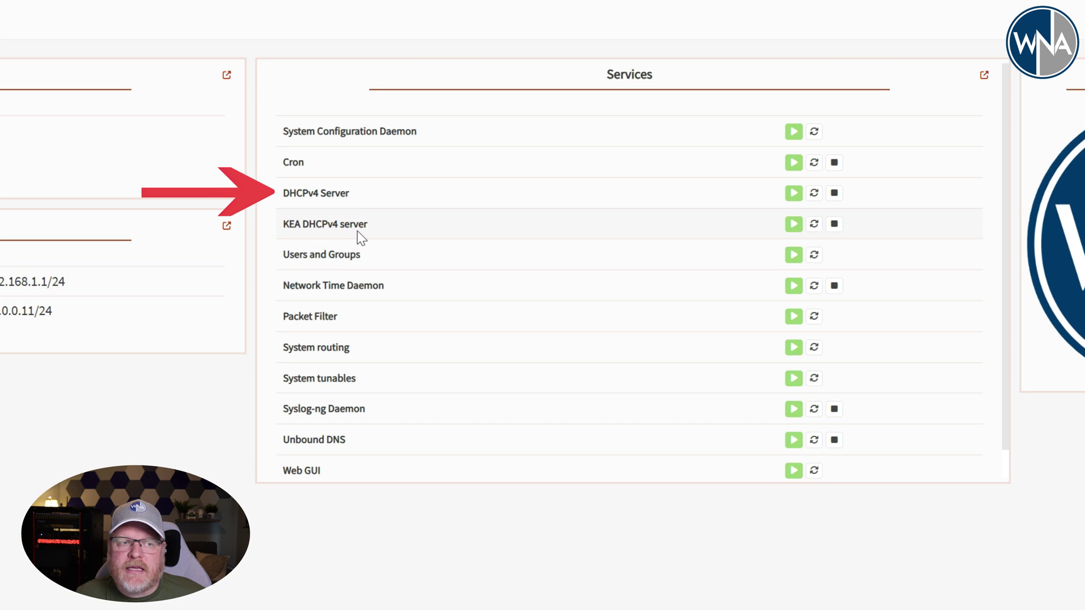
Stop and restart both the KEA DHCPv4 and ISC DHCPv4 servers from the dashboard
left_click(834, 224)
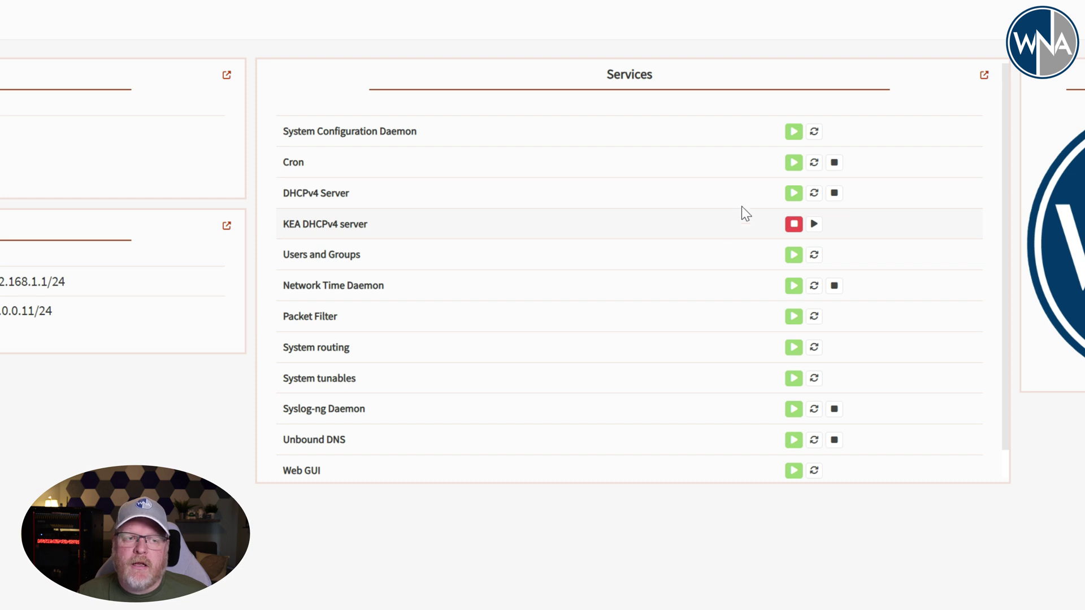
left_click(833, 194)
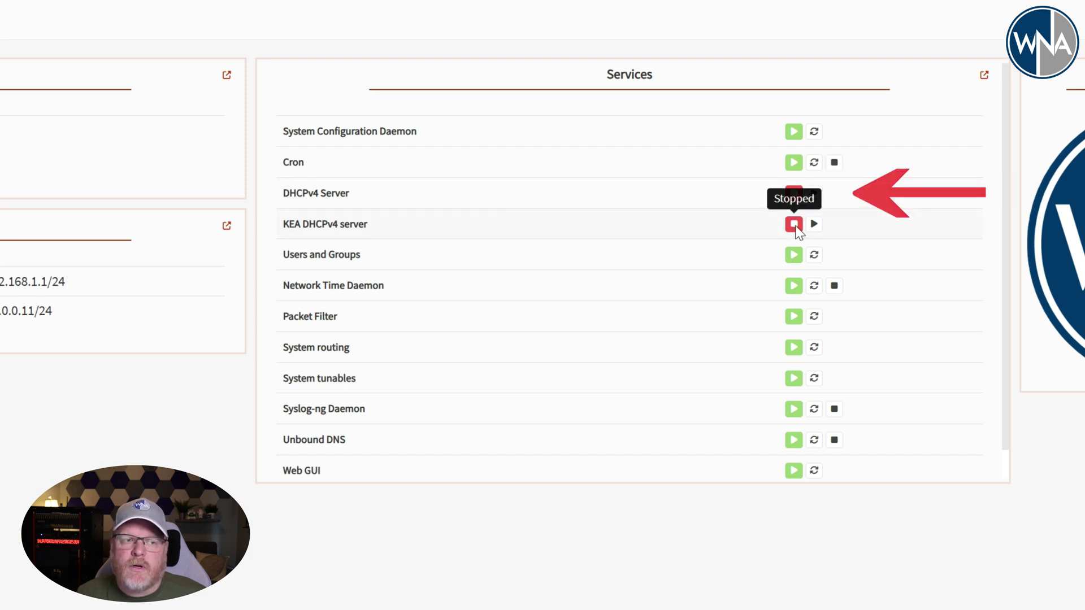
left_click(814, 224)
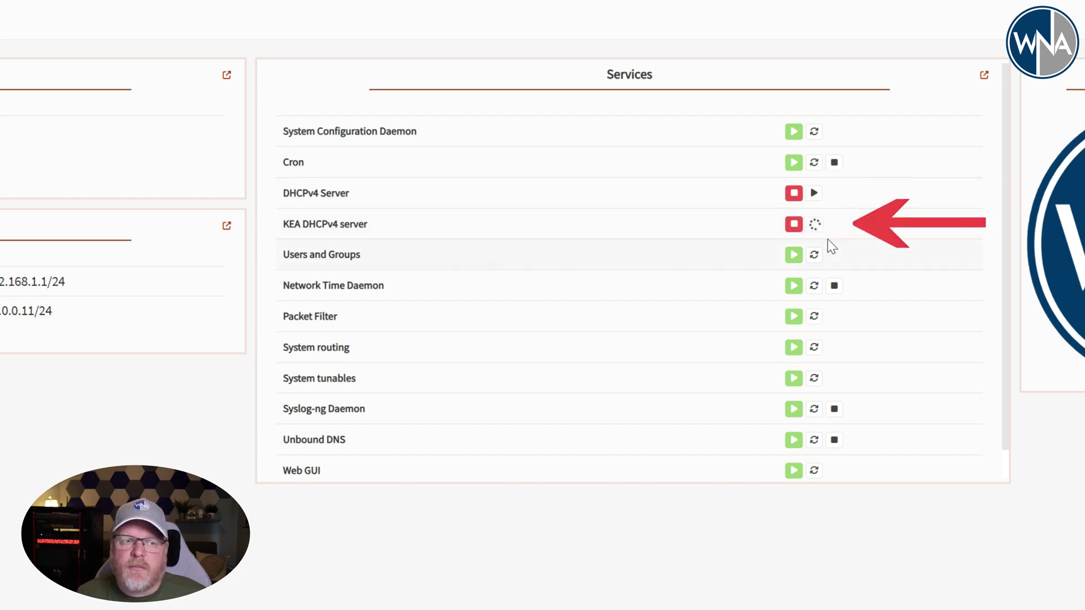
left_click(814, 192)
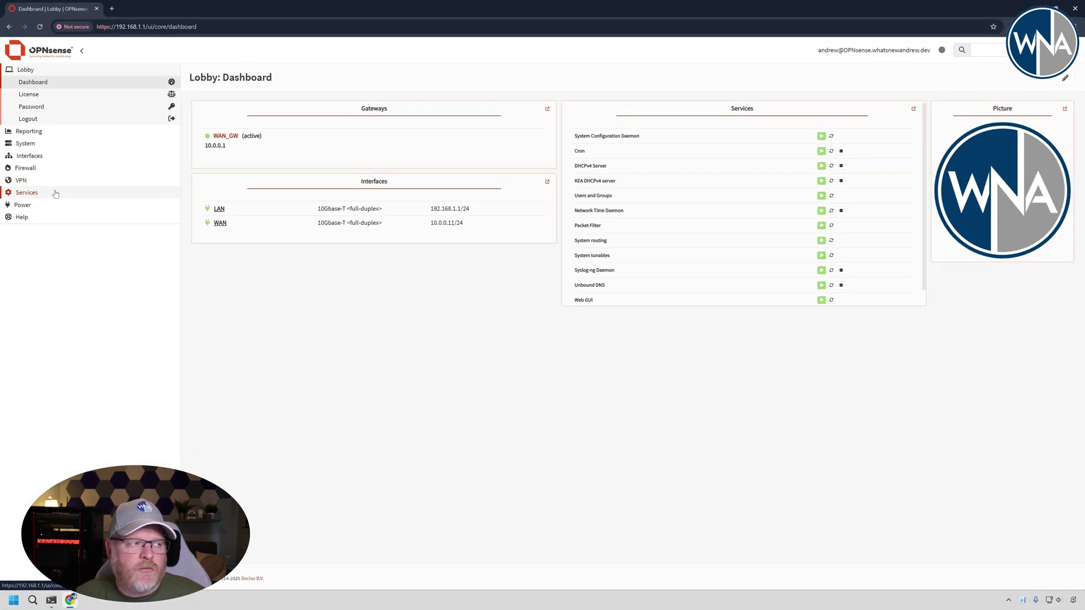
Open the ISC DHCPv4 settings page for LAN
left_click(55, 193)
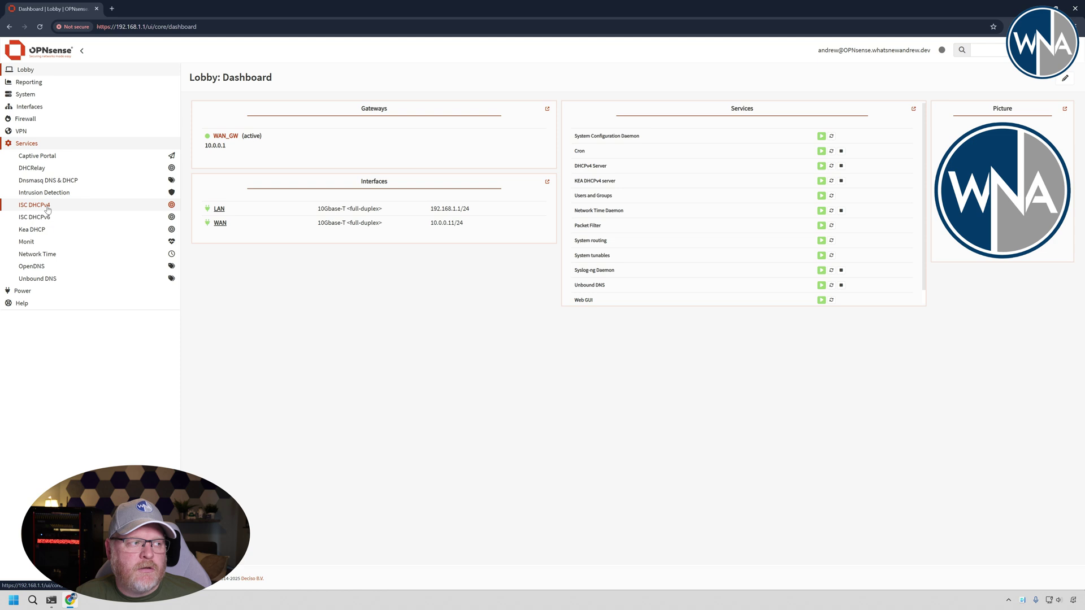
left_click(46, 206)
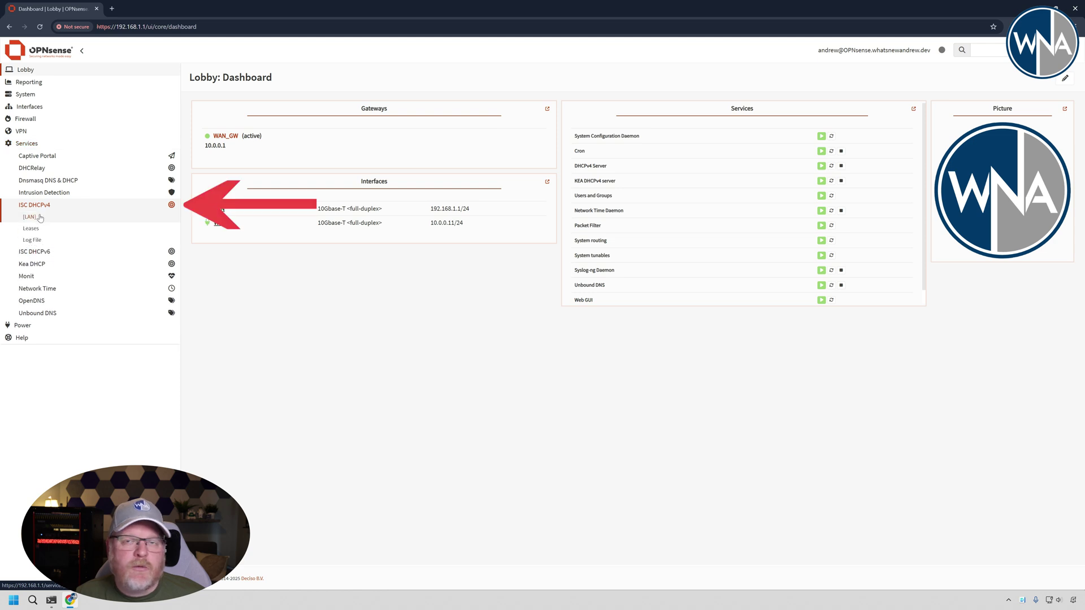
left_click(29, 217)
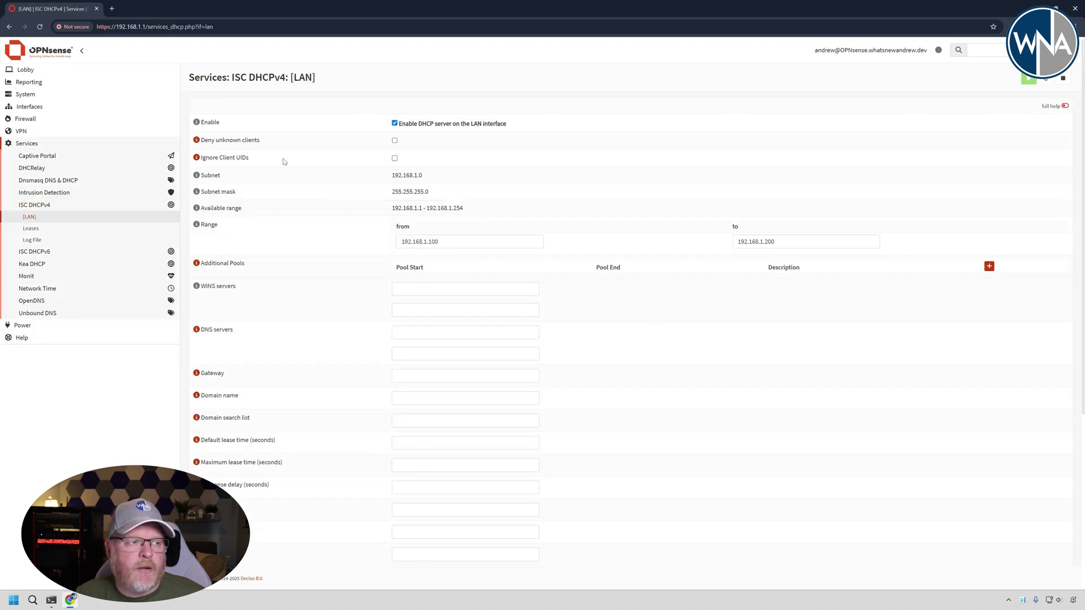
Disable the ISC DHCP server on LAN, save, and return to the Lobby dashboard
left_click(394, 123)
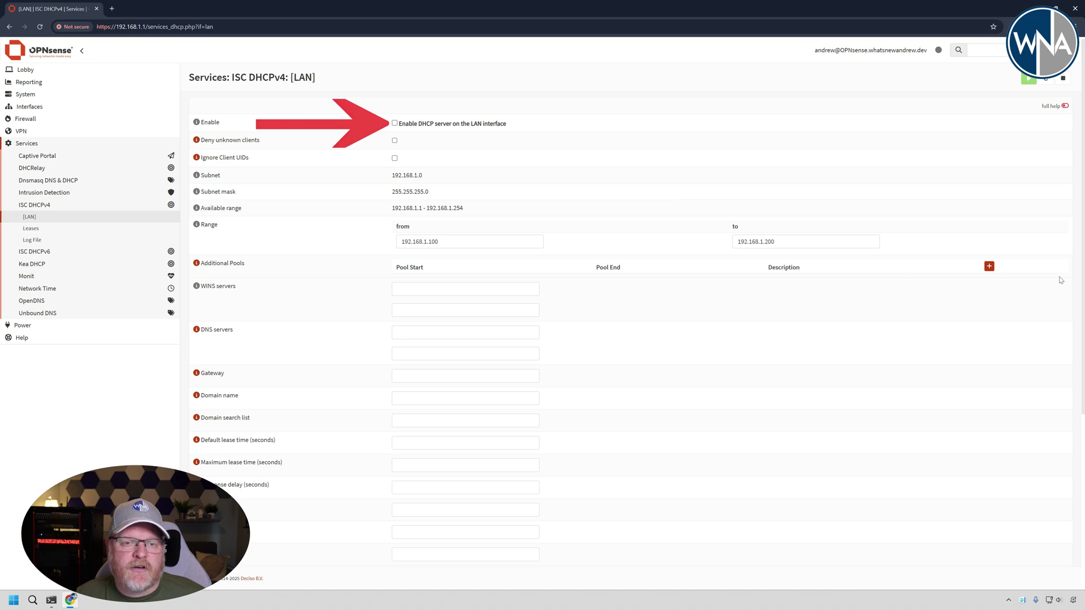
scroll(1082, 283, "down", 5)
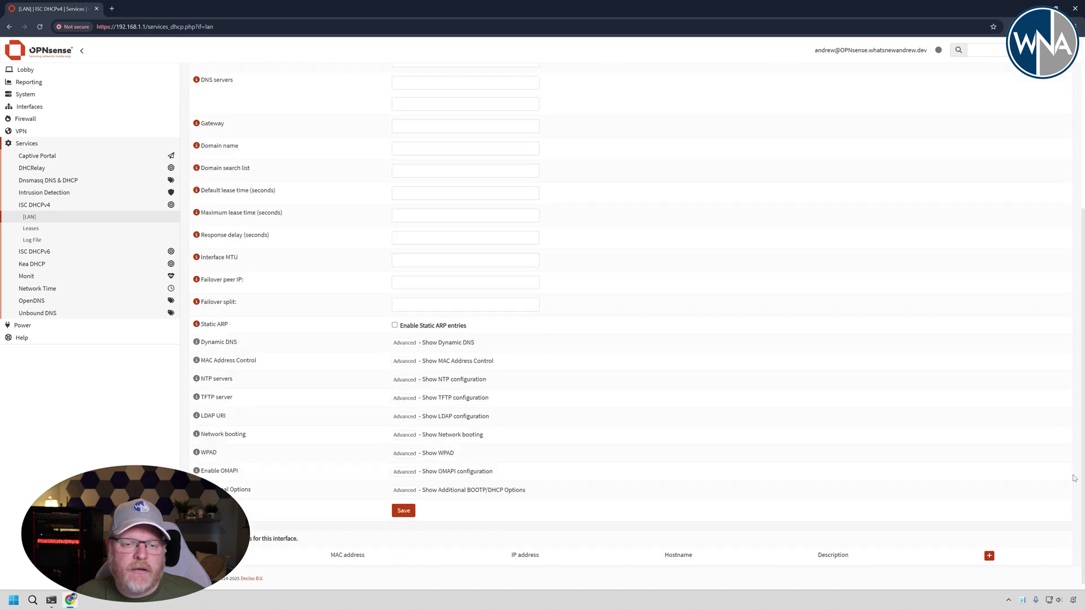
left_click(408, 506)
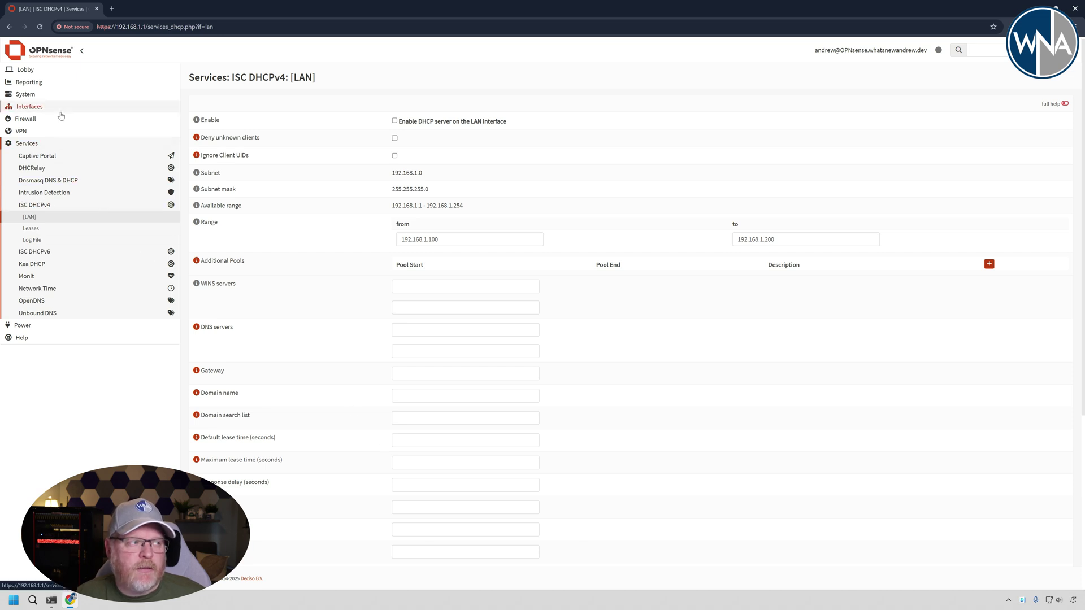
left_click(45, 71)
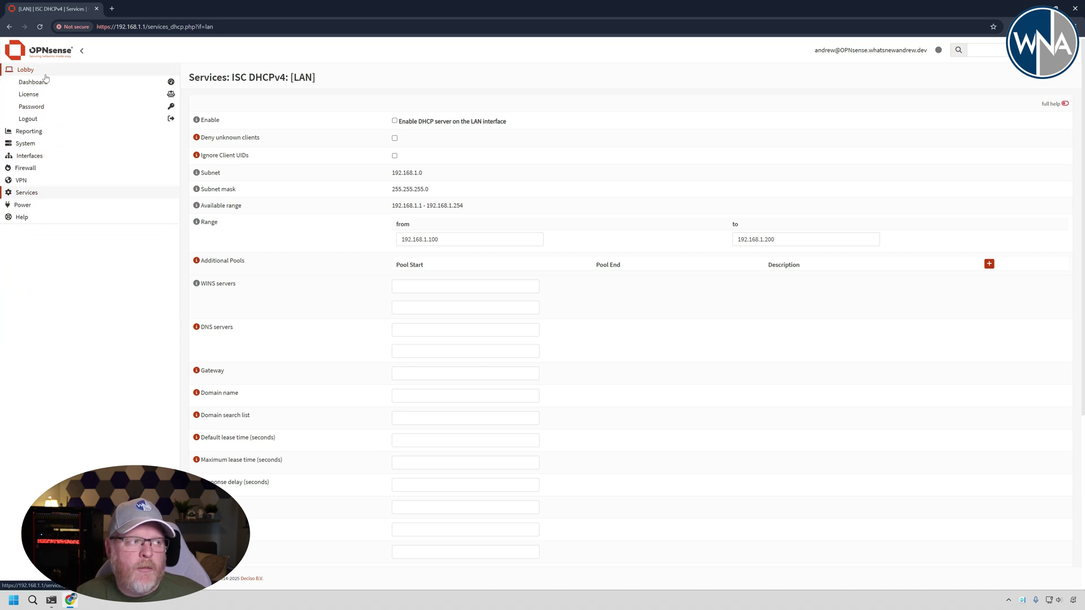
left_click(41, 81)
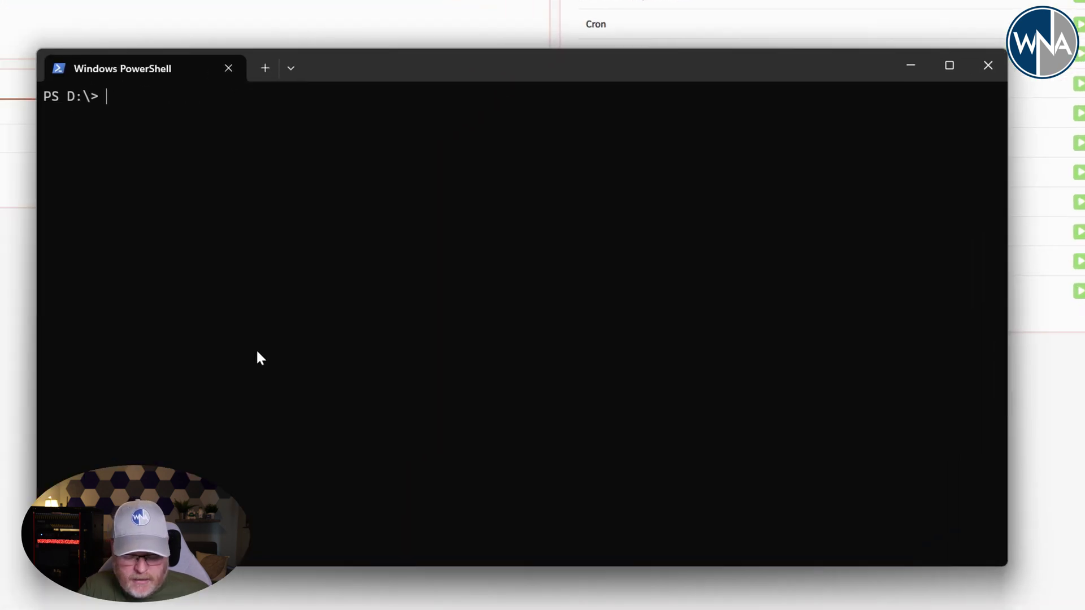
Run ipconfig /renew and verify Ethernet 3 got 192.168.1.100 with gateway 192.168.1.1
type("ipcon")
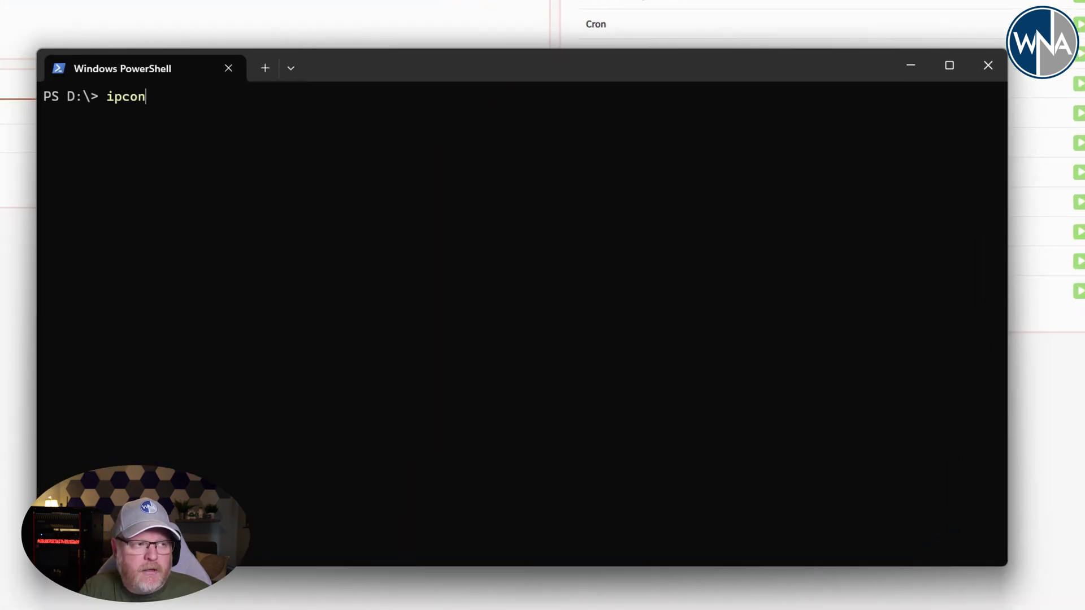
type("fig /renew")
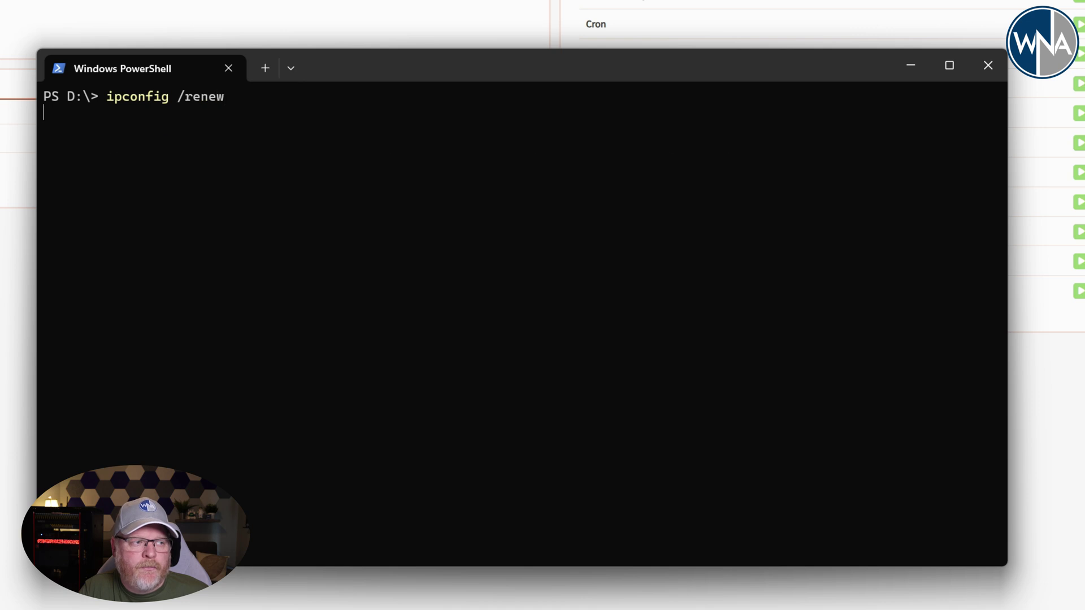
key("Return")
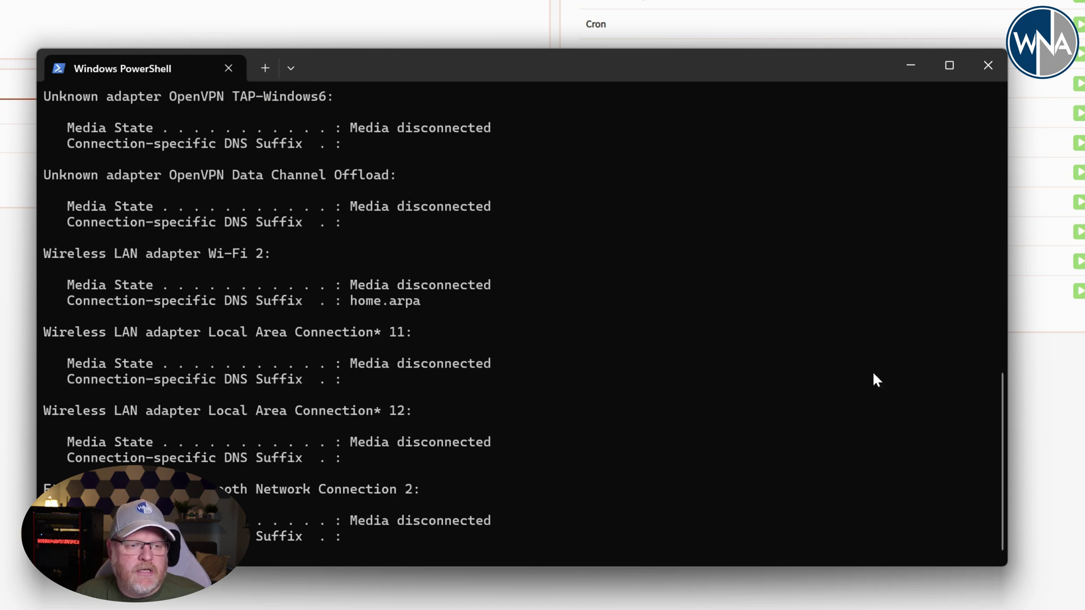
left_click_drag(998, 489, 1003, 391)
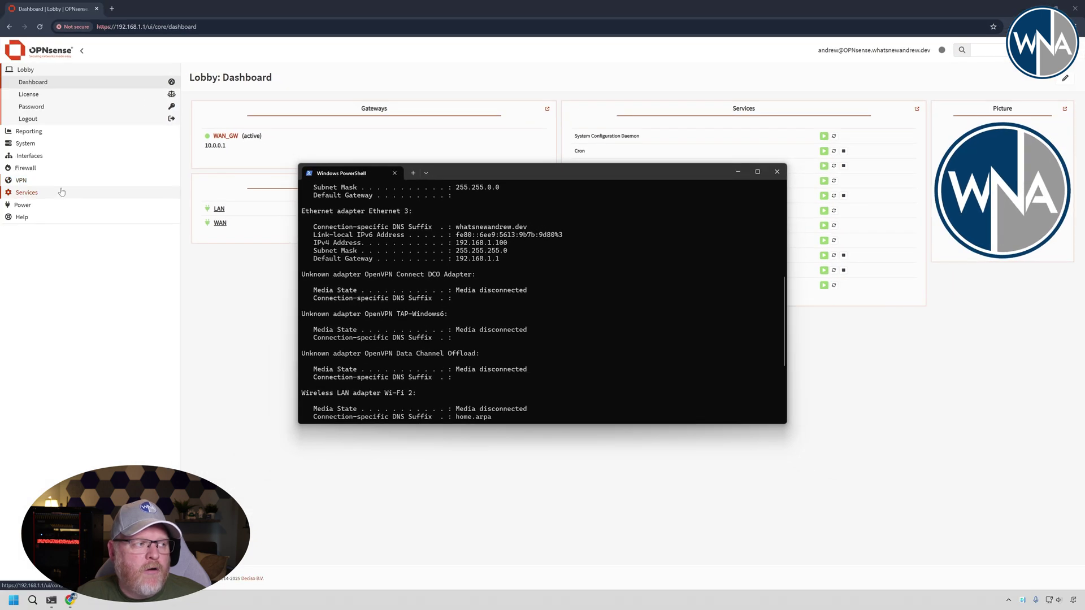
Go to Kea DHCPv4 under Services, check the Subnets tab, then open Reservations and start a new one
left_click(62, 193)
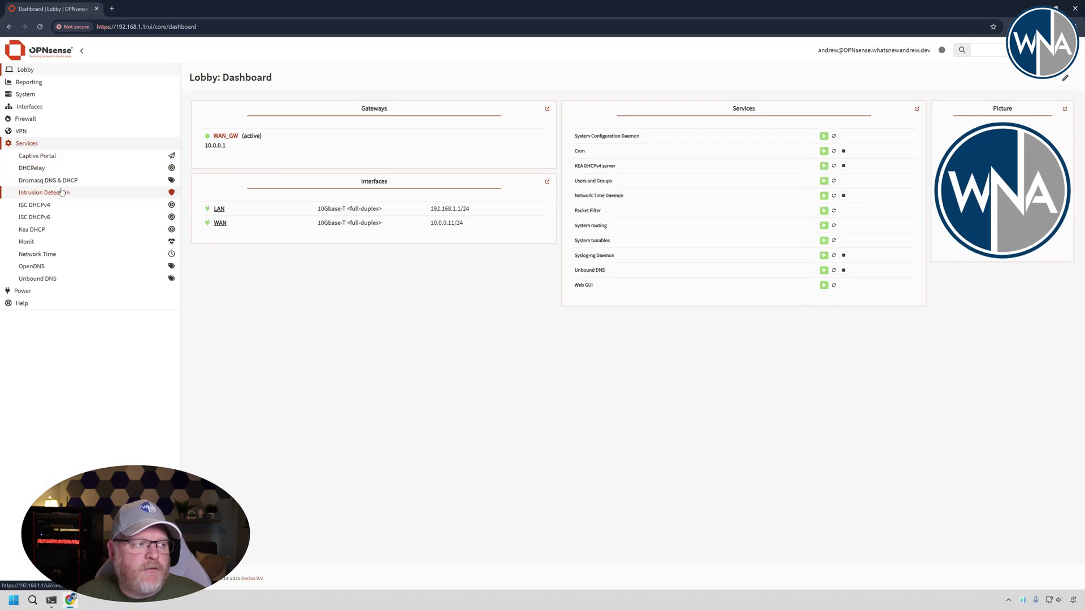
left_click(55, 230)
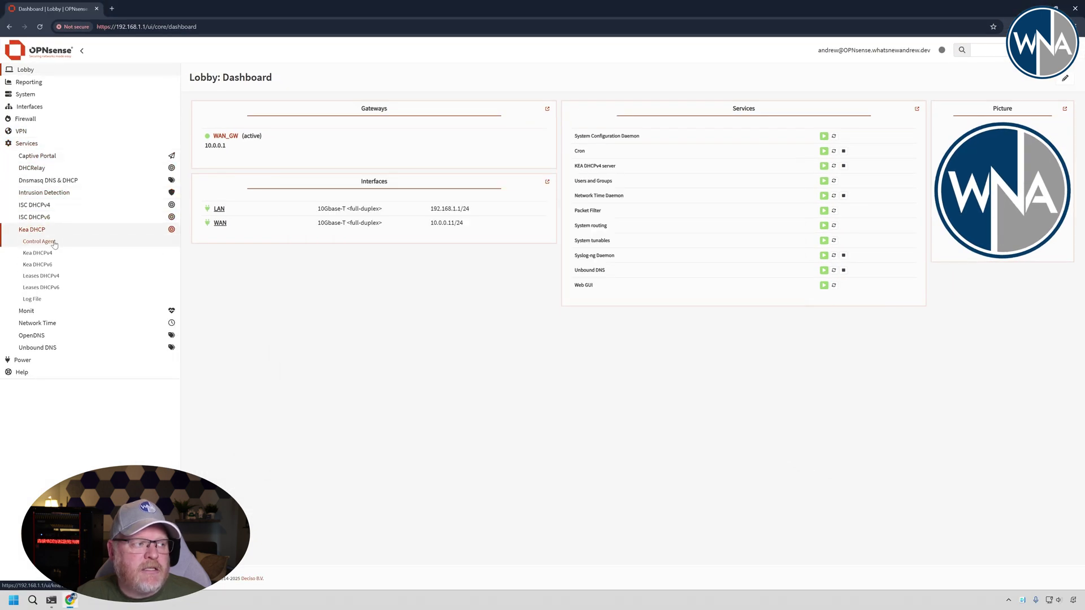
left_click(40, 253)
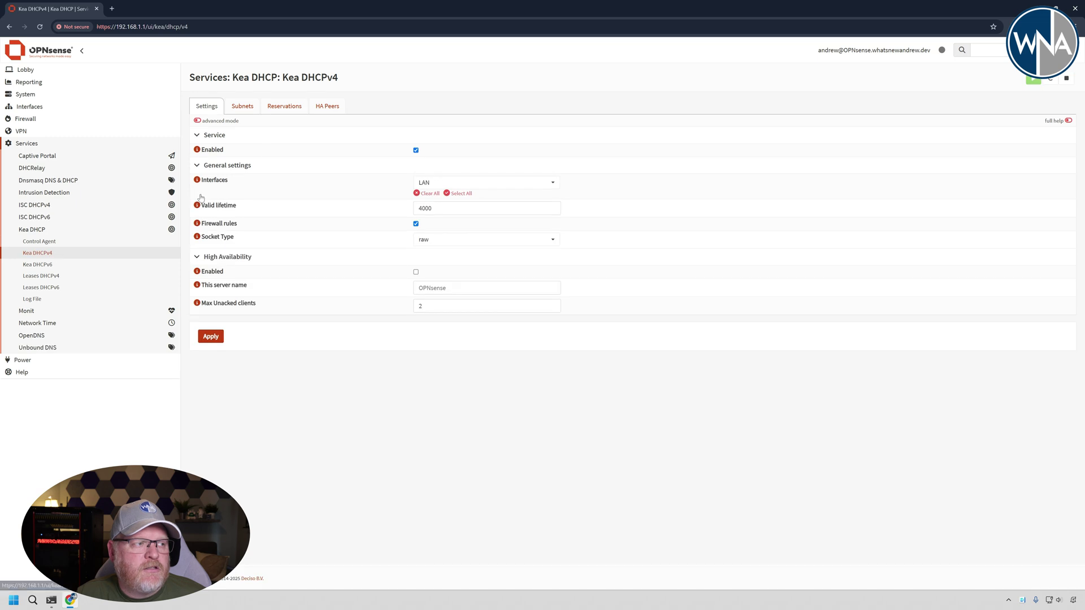
left_click(249, 114)
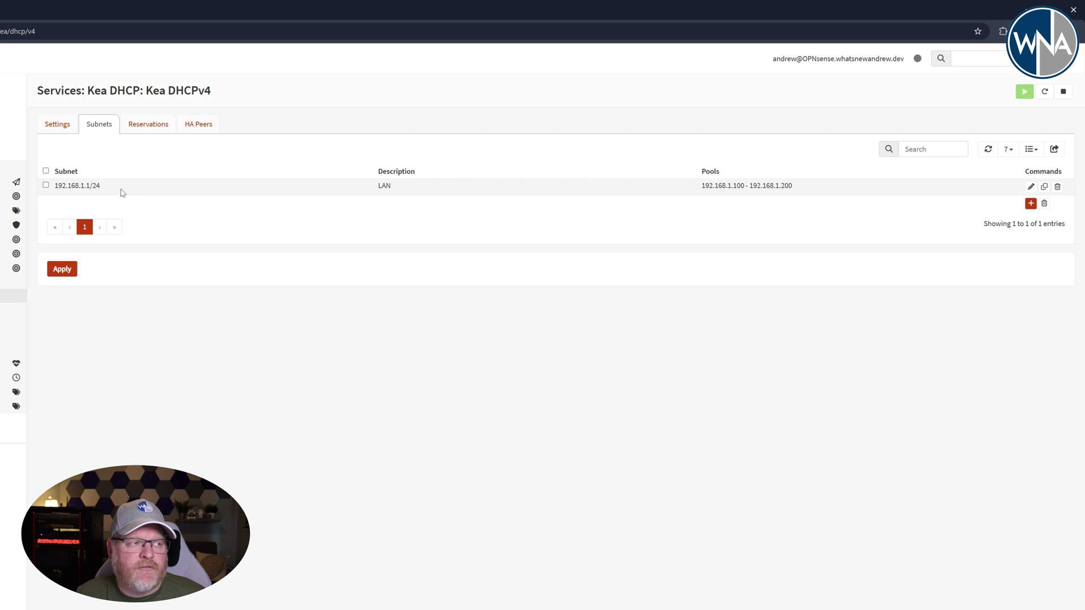
left_click(147, 129)
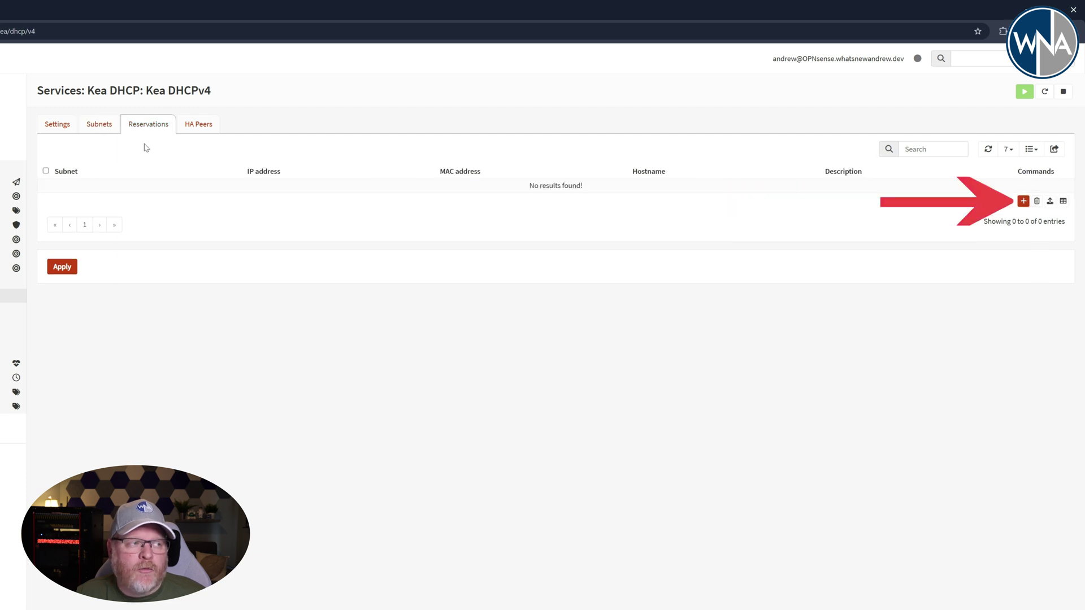
left_click(1024, 201)
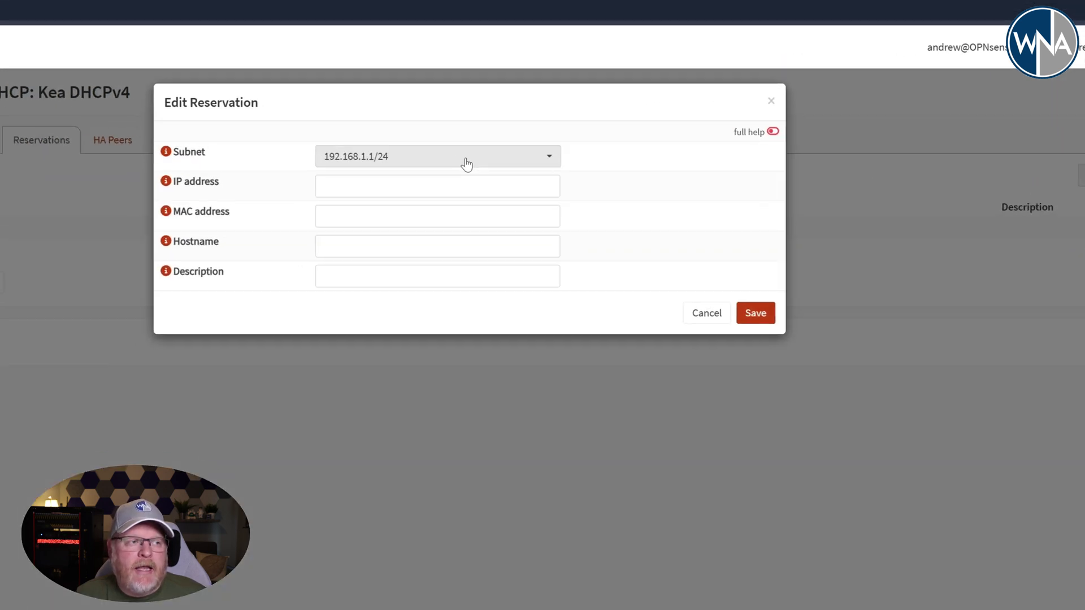
Keep subnet 192.168.1.1/24 for the reservation and enter IP address 192.168.1.42
left_click(449, 142)
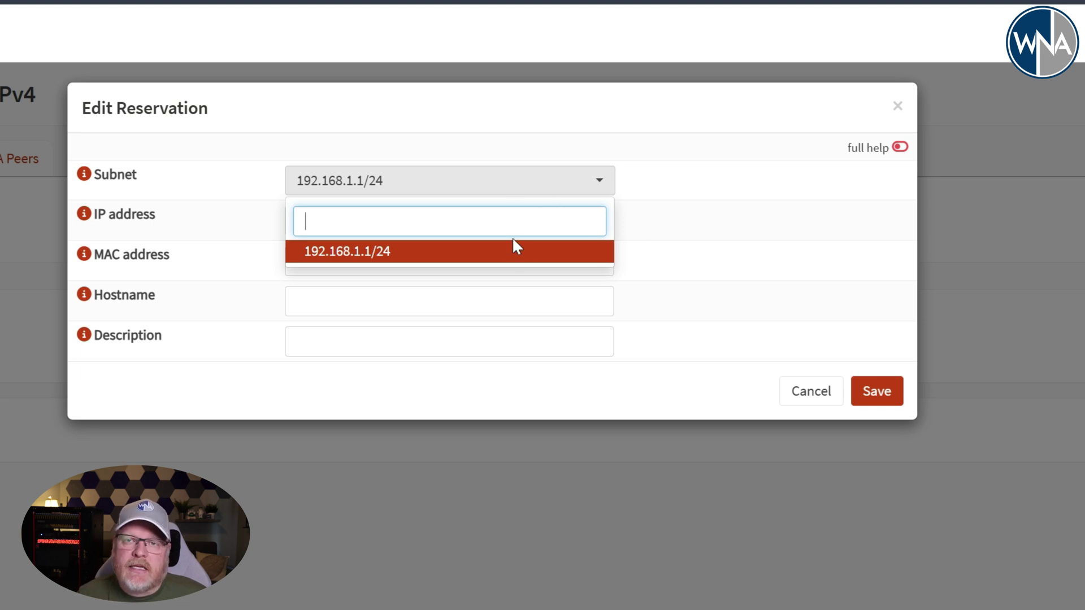
left_click(673, 240)
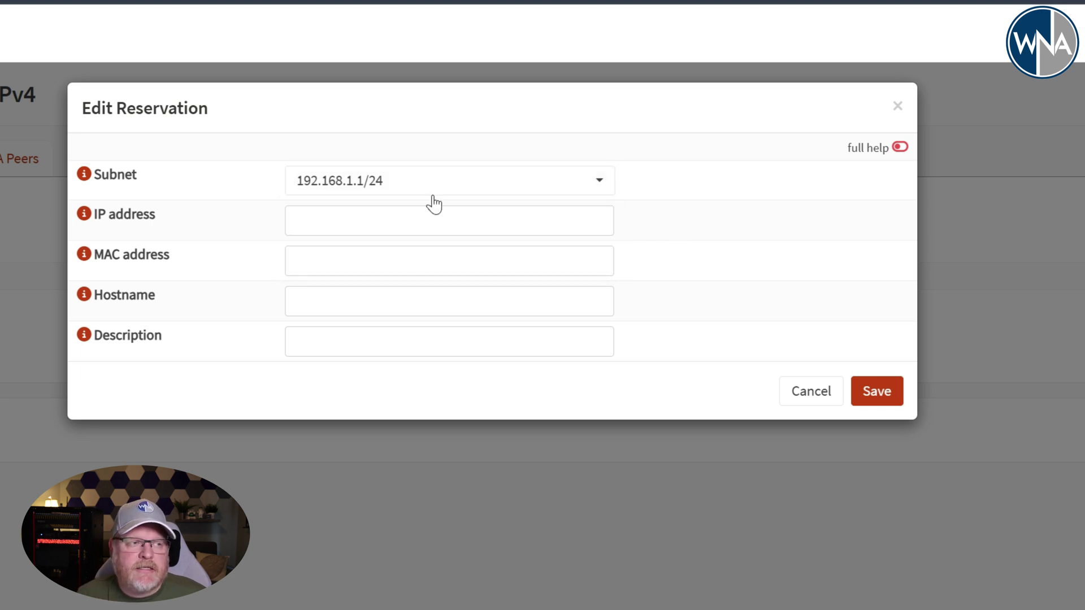
left_click(449, 220)
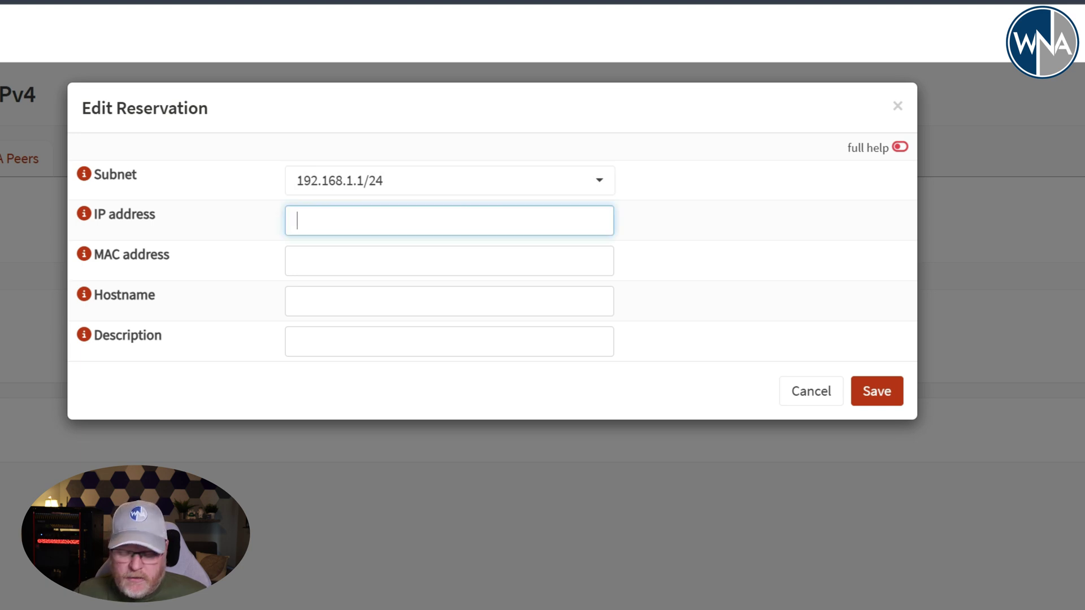
type("192")
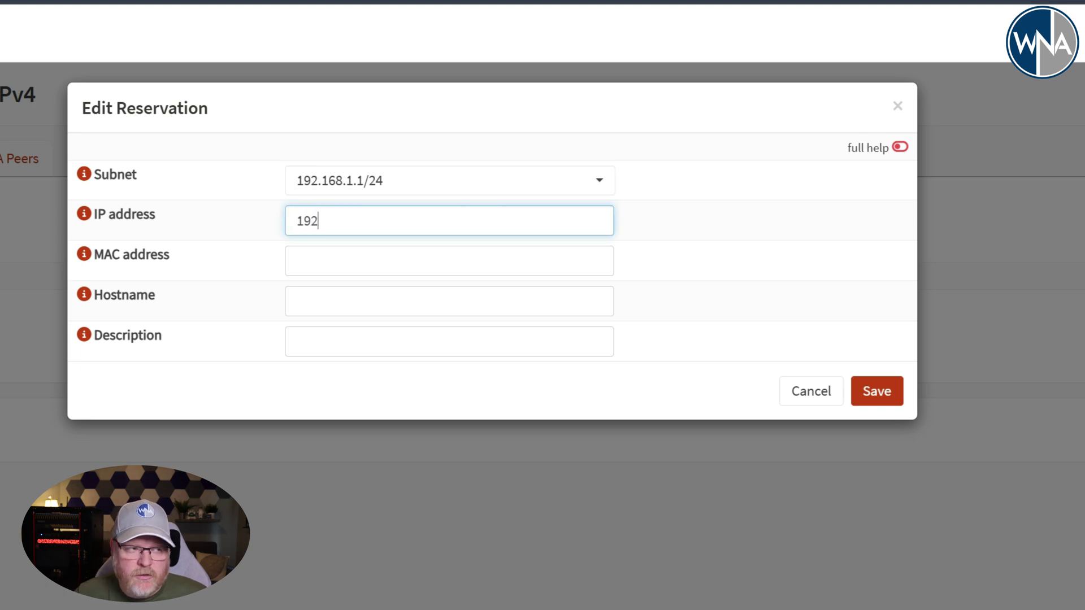
type(".168")
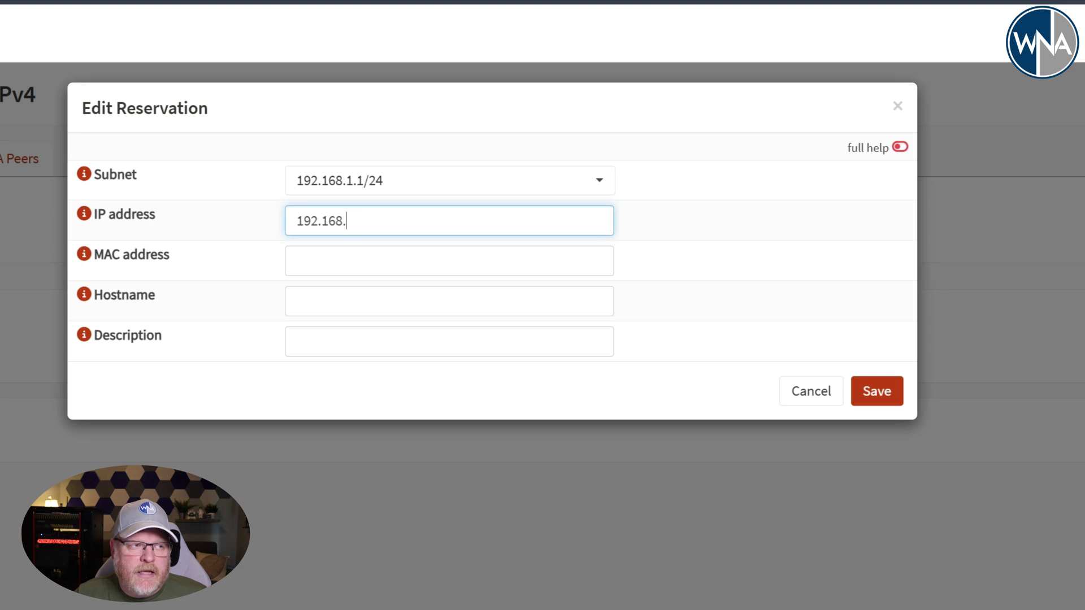
type(".1.")
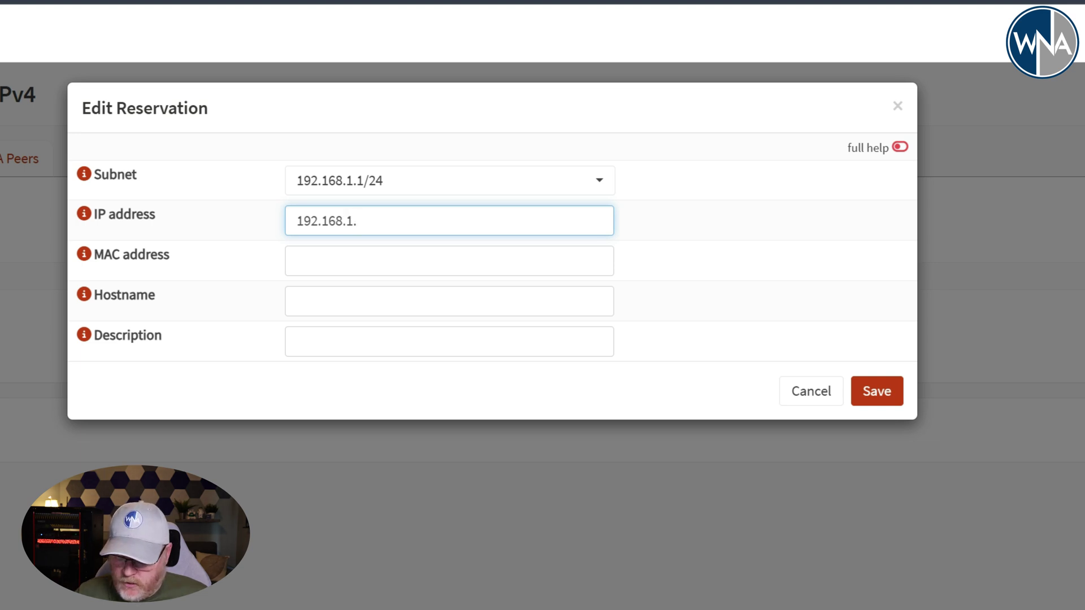
type("42")
Paste MAC 28:ee:52:0f:22:29, enter the PC's hostname, copy it into Description, and save
key("Tab")
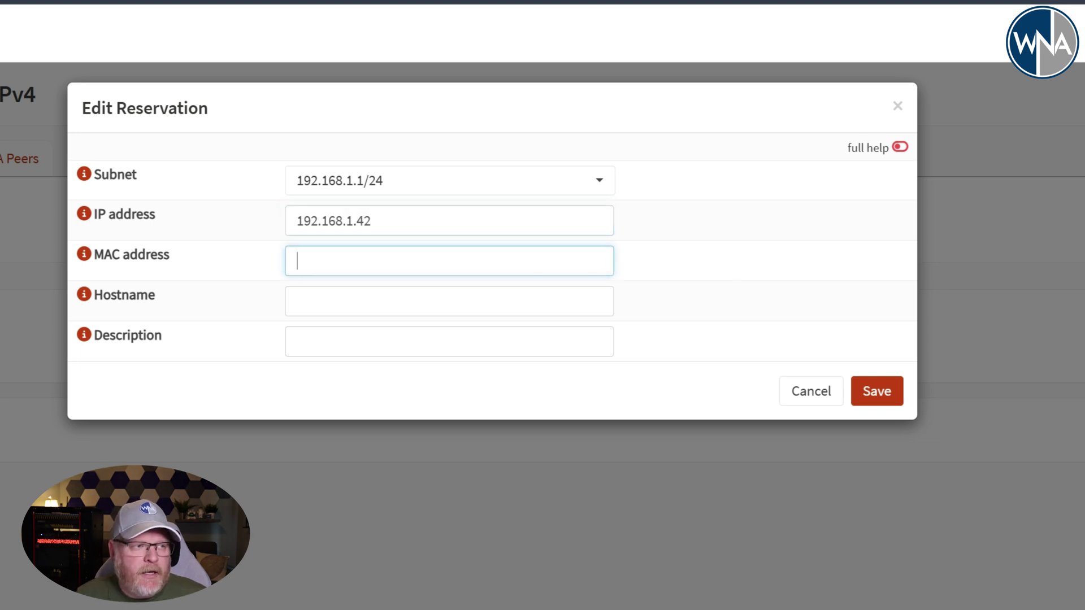
type("28:ee:52:0f:22:29")
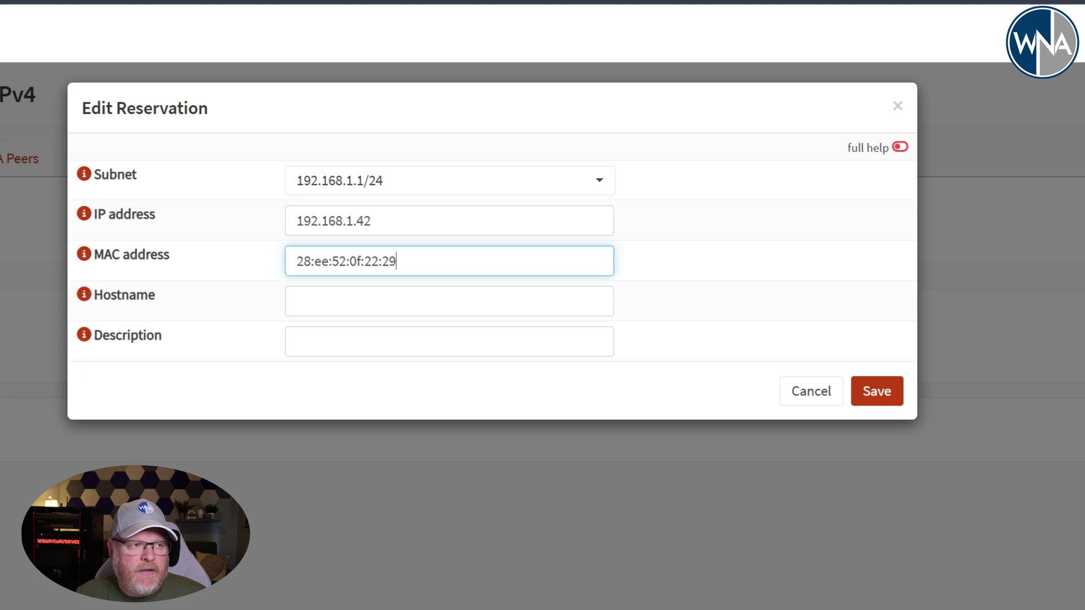
key("Tab")
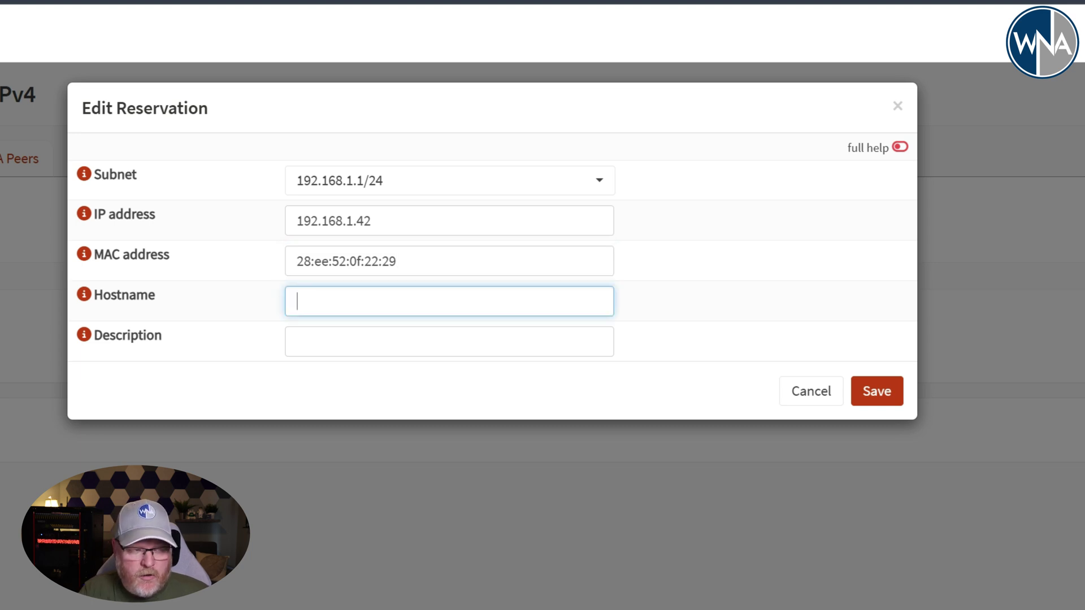
type("whatsn")
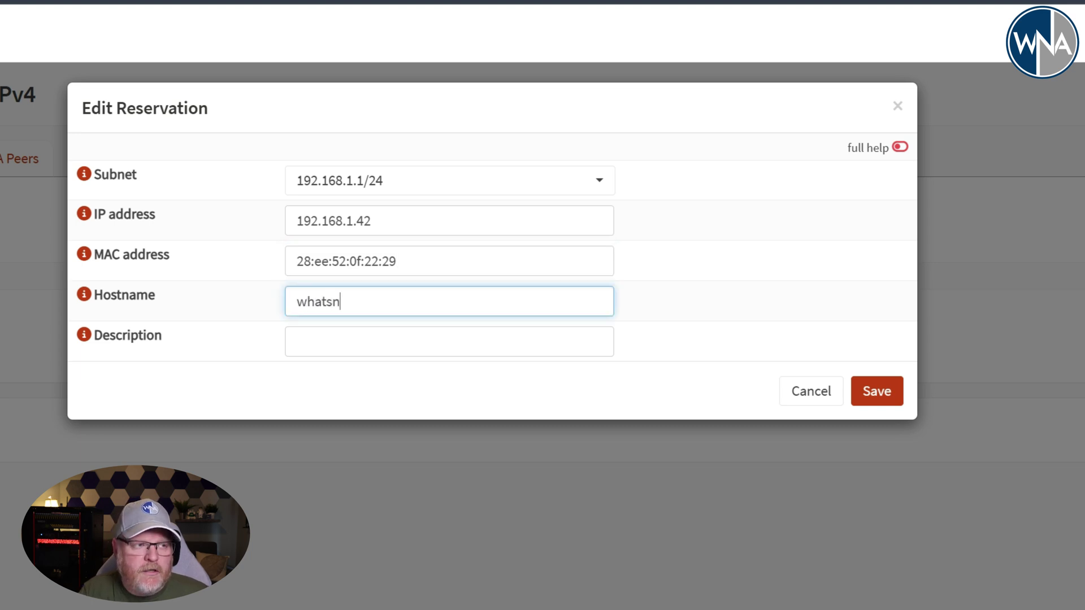
type("ewandrew")
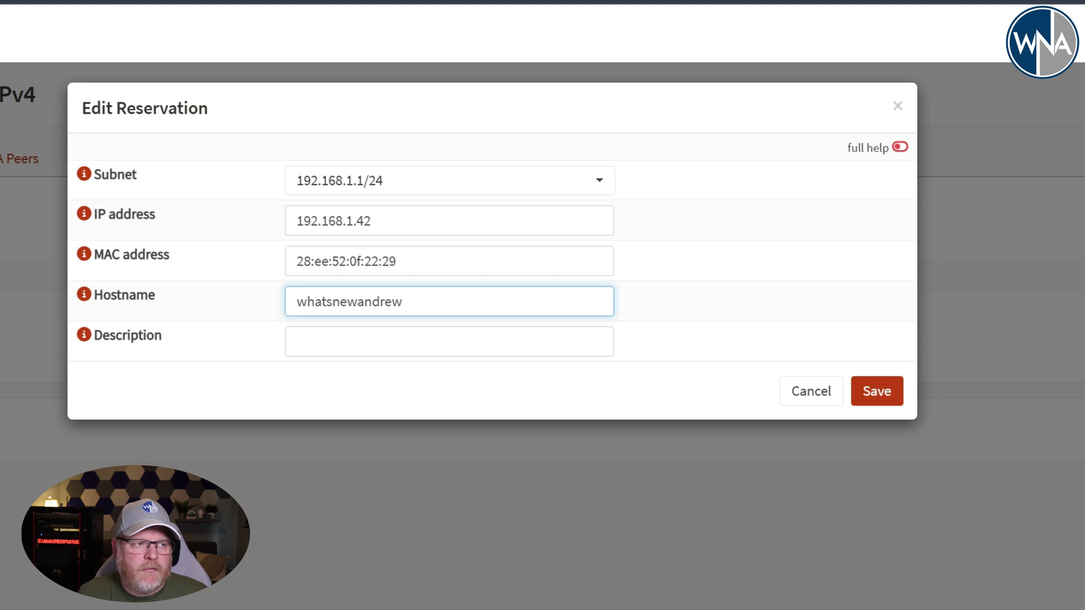
left_click_drag(402, 302, 259, 306)
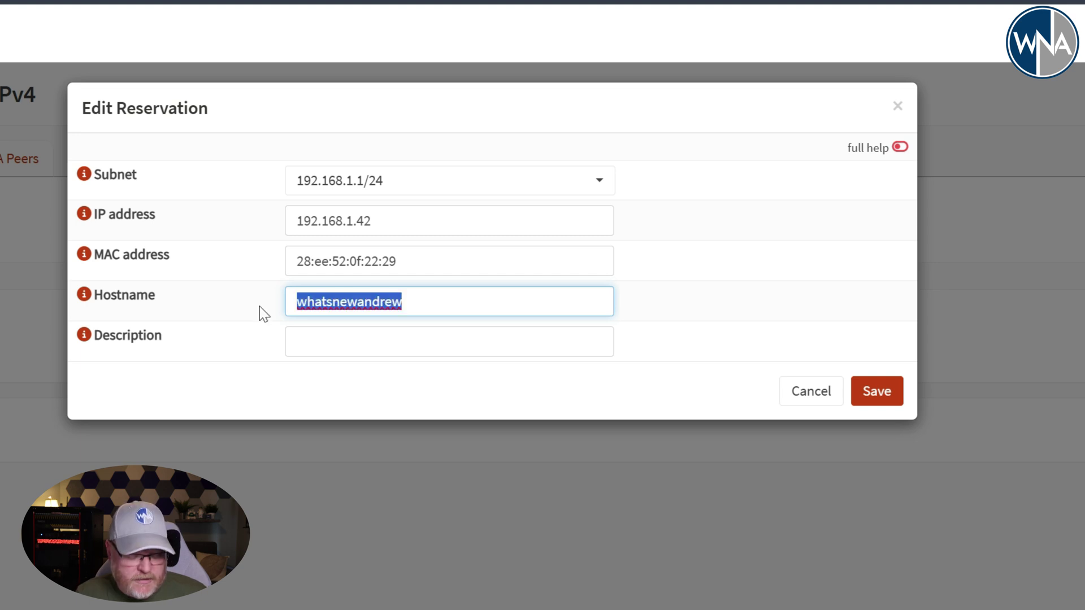
key("ctrl+c")
key("Tab")
key("ctrl+v")
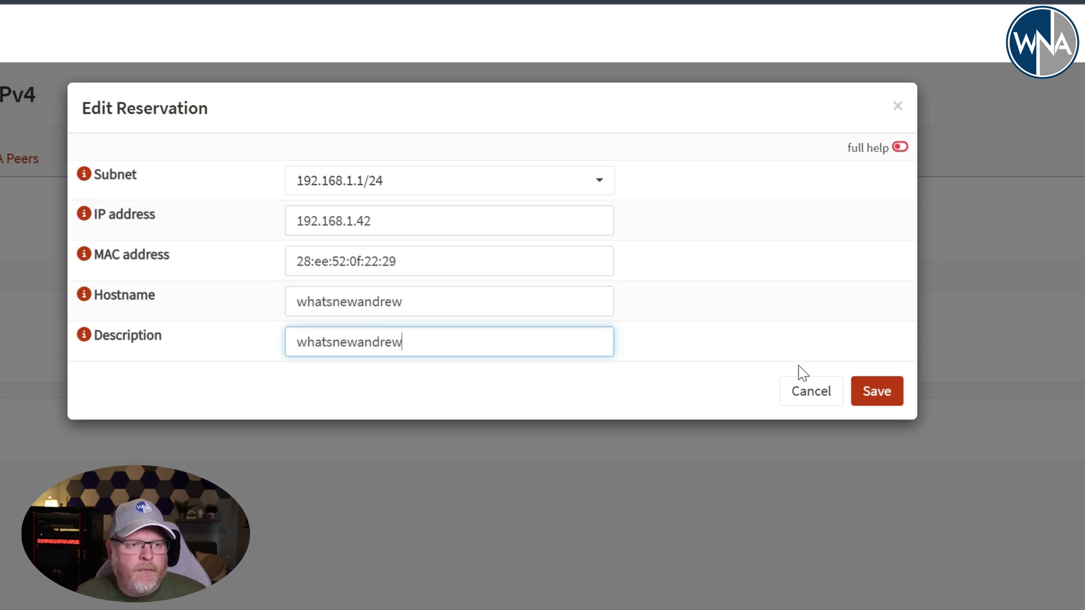
left_click(876, 396)
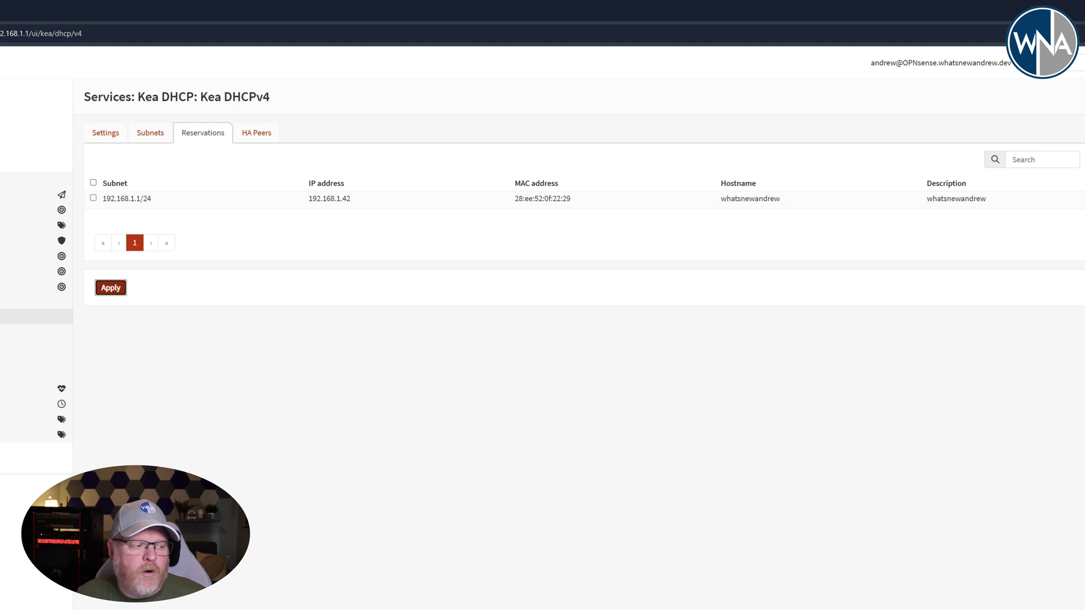
key("alt+Tab")
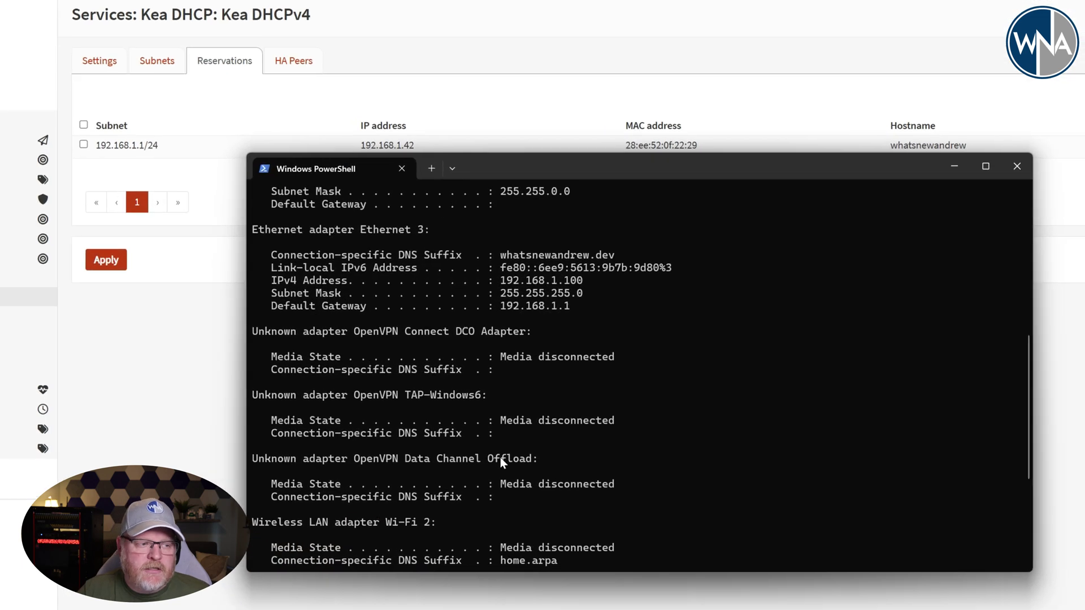
Run ipconfig /renew, then ipconfig /release to drop the PC's current lease
type("ipconfig /renew")
key("Return")
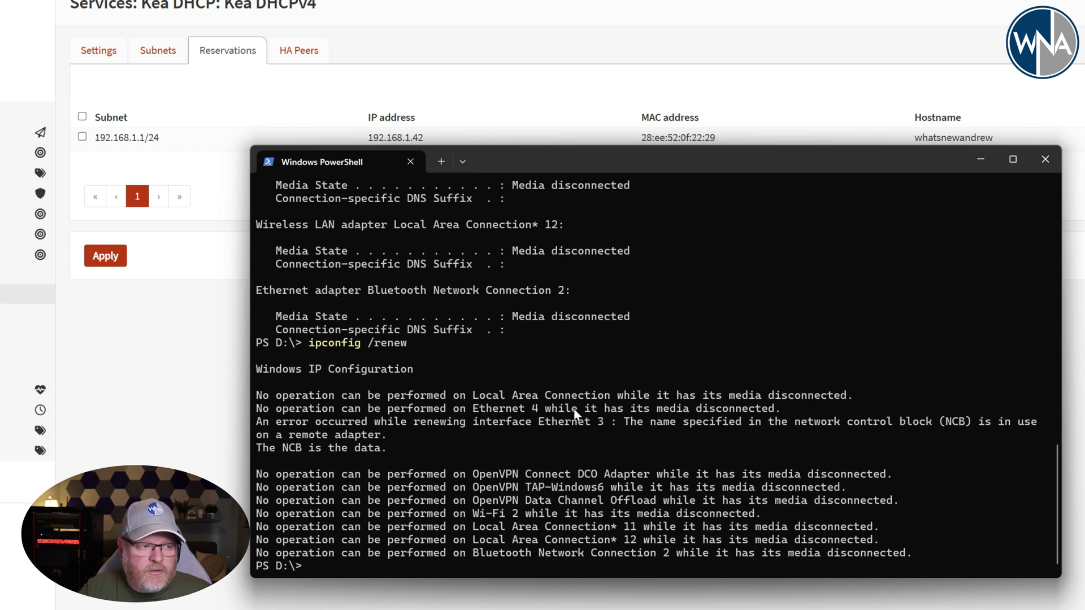
key("Up")
key("BackSpace")
key("BackSpace")
key("BackSpace")
key("BackSpace")
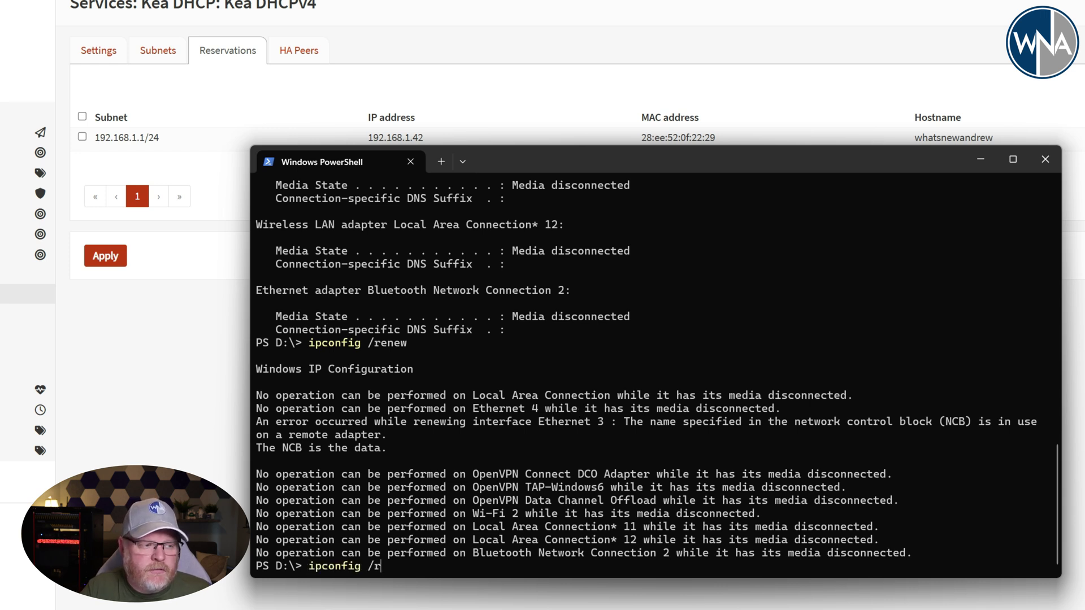
type("elea")
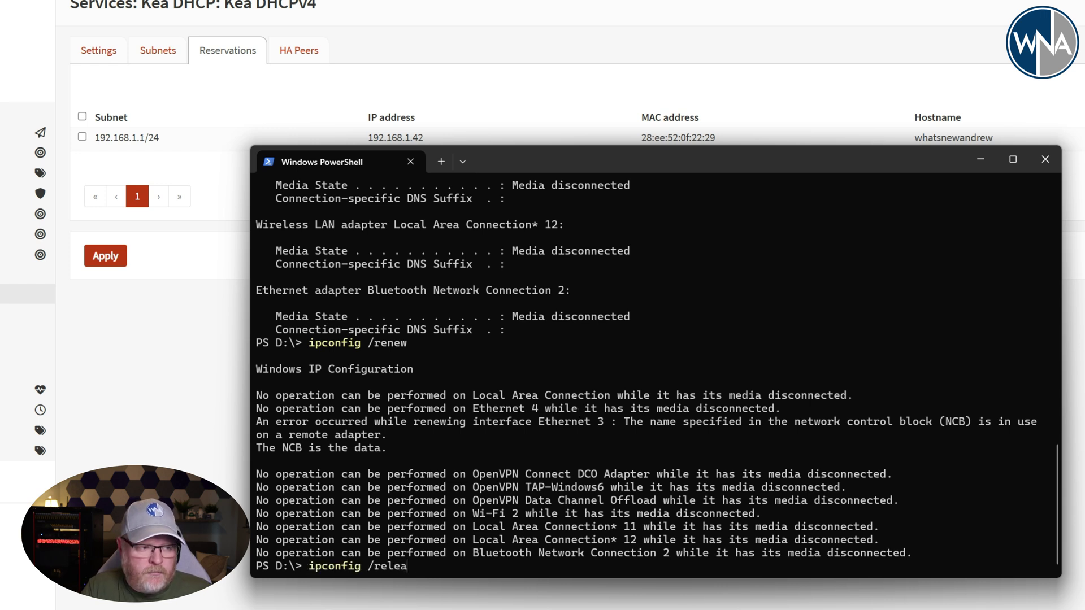
type("se")
key("Return")
Run ipconfig /renew again so Ethernet 3 gets 192.168.1.42, then reveal the reservation row
key("Up")
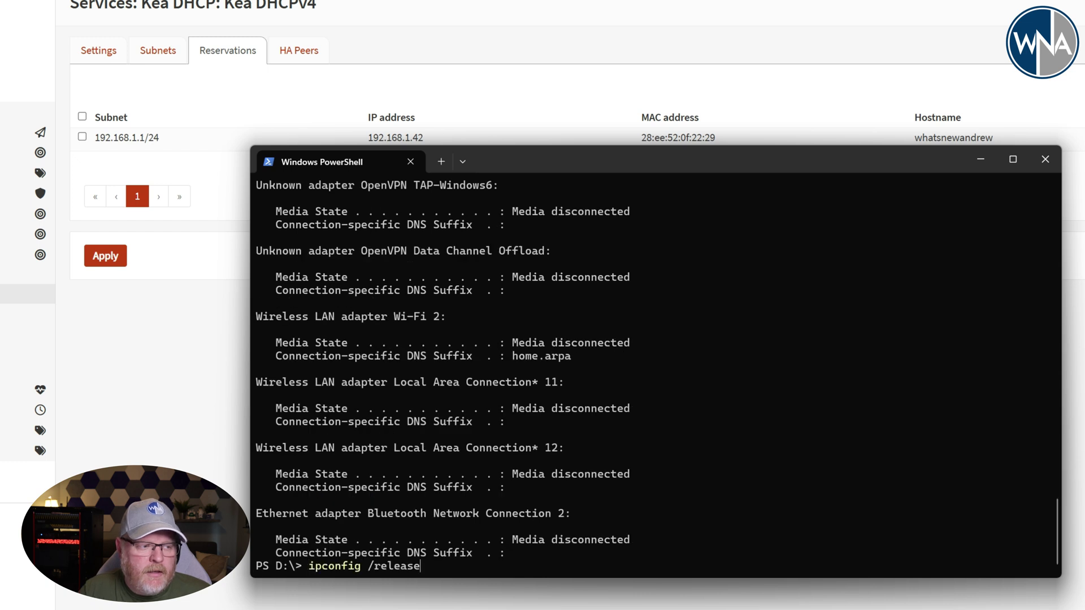
key("BackSpace")
key("BackSpace")
key("BackSpace")
key("BackSpace")
key("BackSpace")
type("jew")
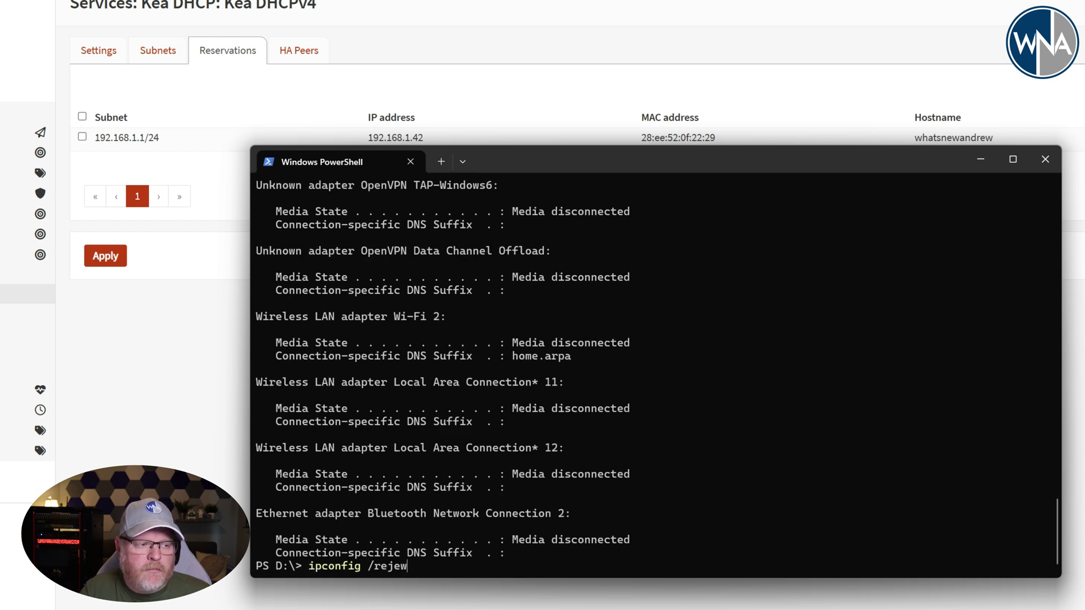
key("BackSpace")
key("BackSpace")
key("BackSpace")
type("new")
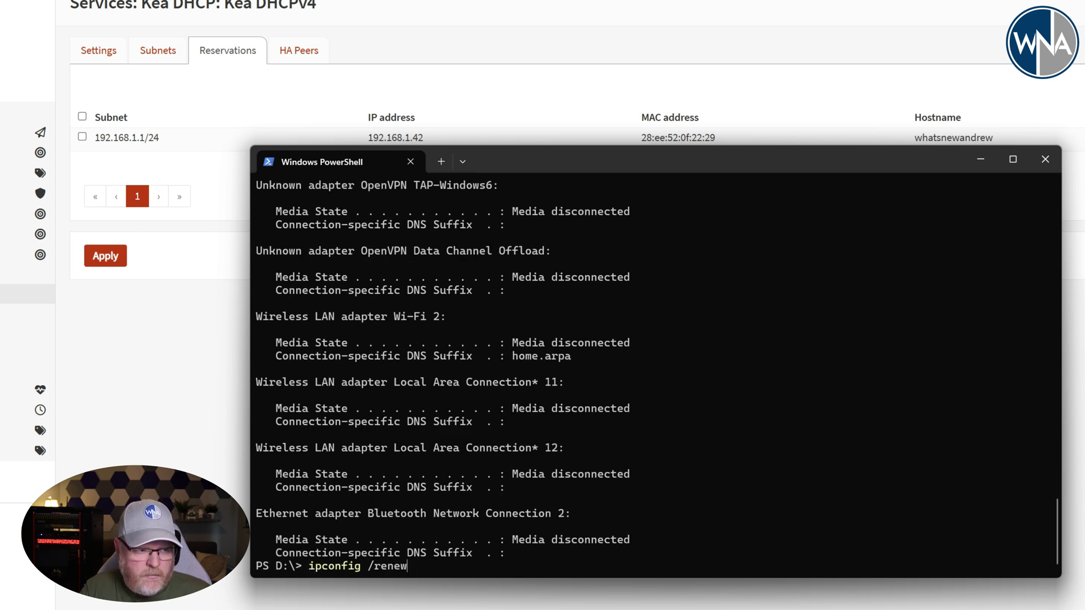
key("Return")
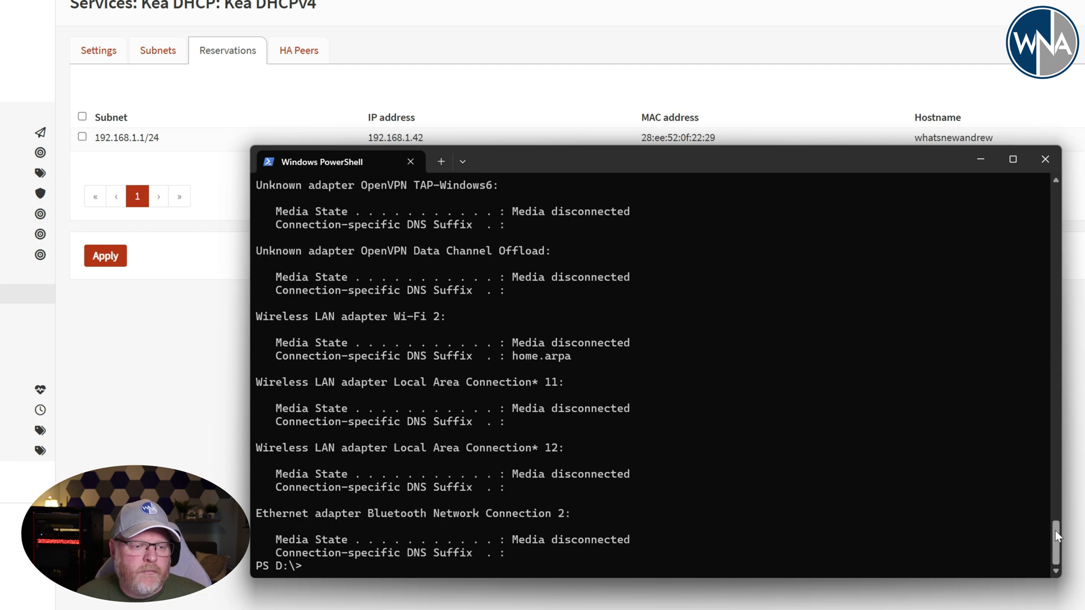
left_click_drag(1055, 531, 1056, 492)
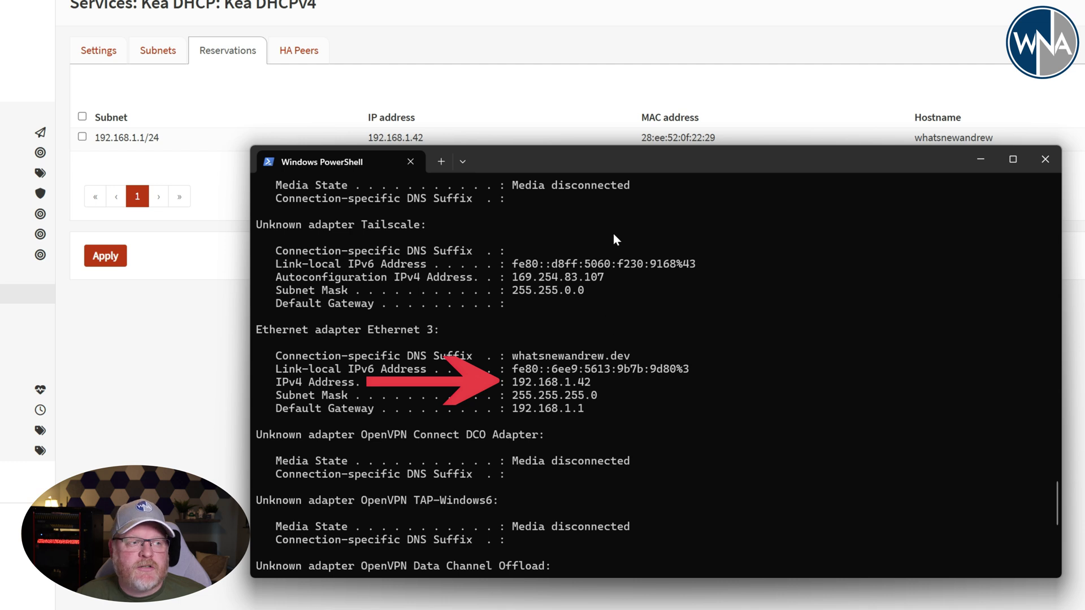
left_click_drag(609, 166, 607, 246)
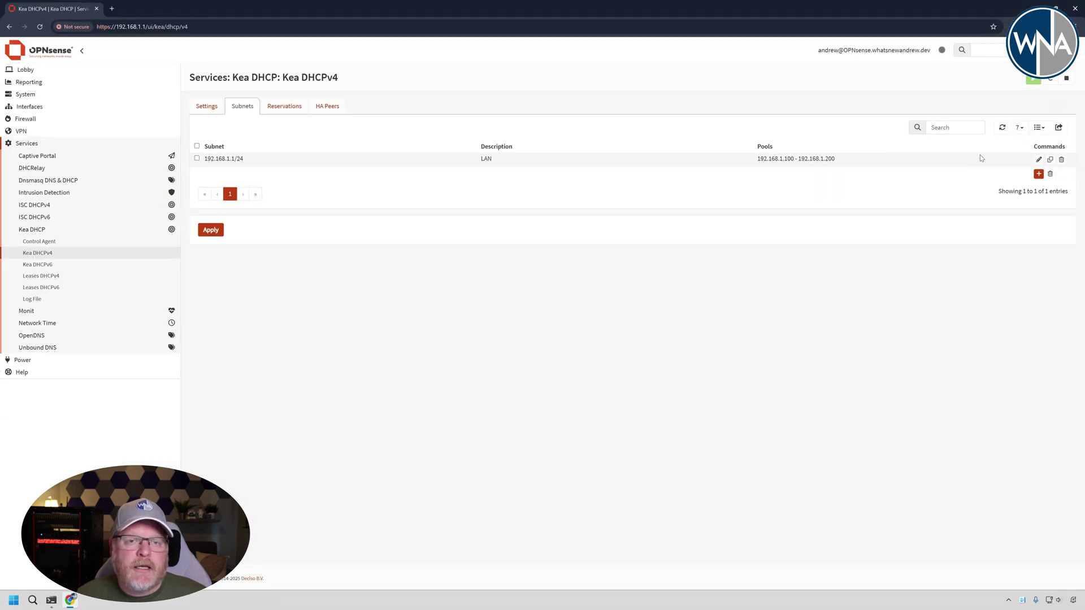
Review the LAN subnet's settings, cancel without changes, and switch back to the Reservations tab
left_click(1039, 160)
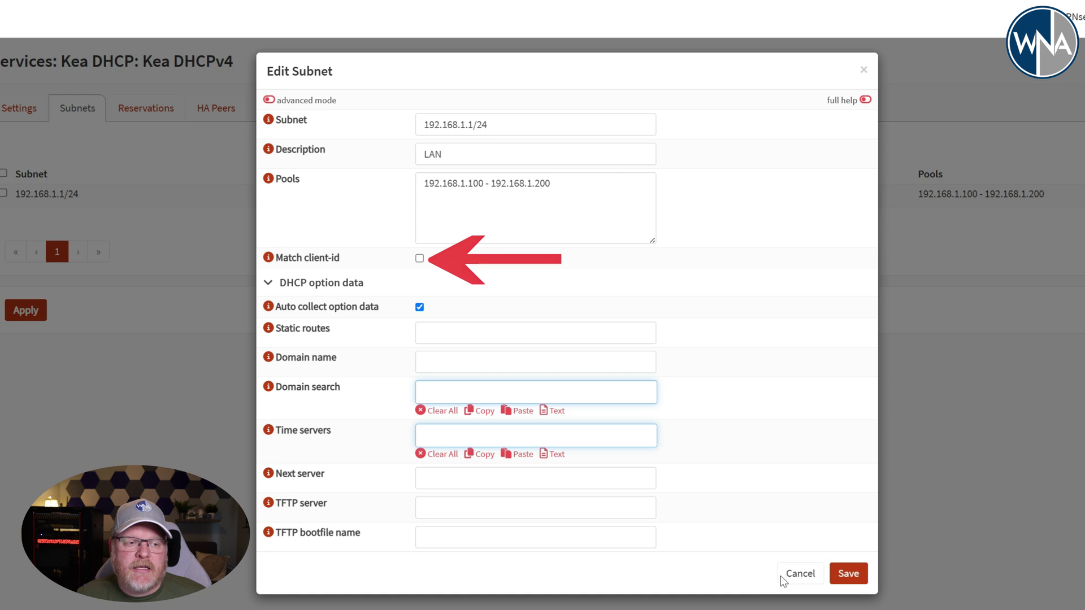
left_click(805, 574)
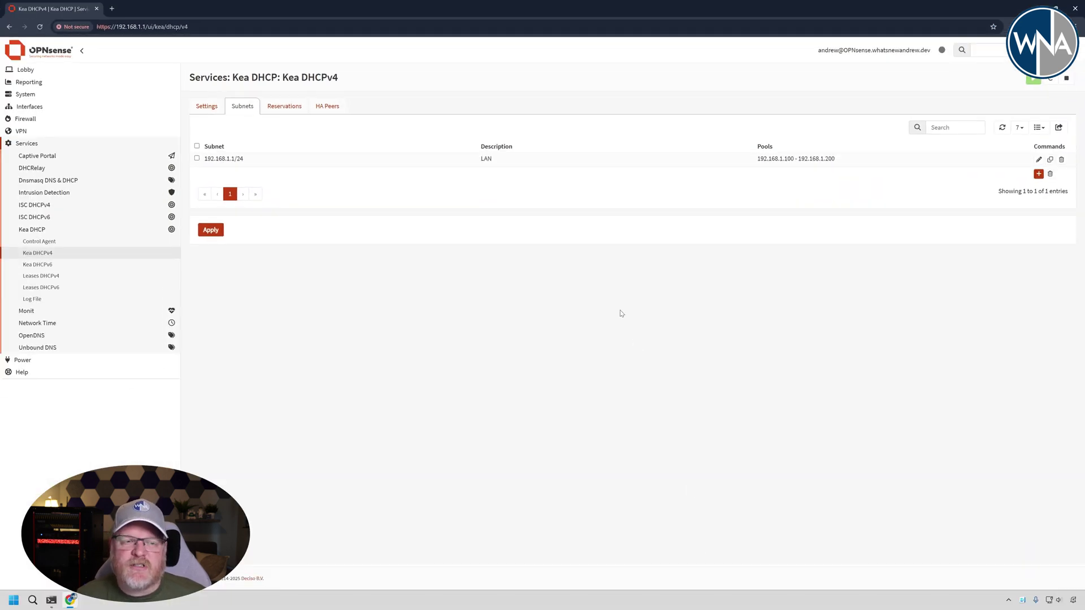
left_click(286, 113)
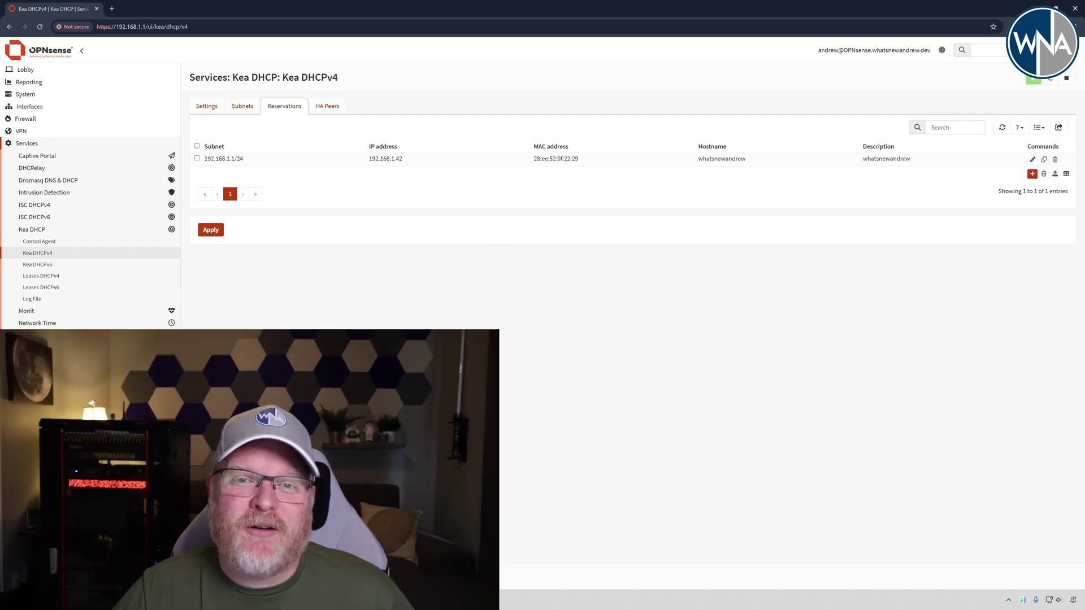